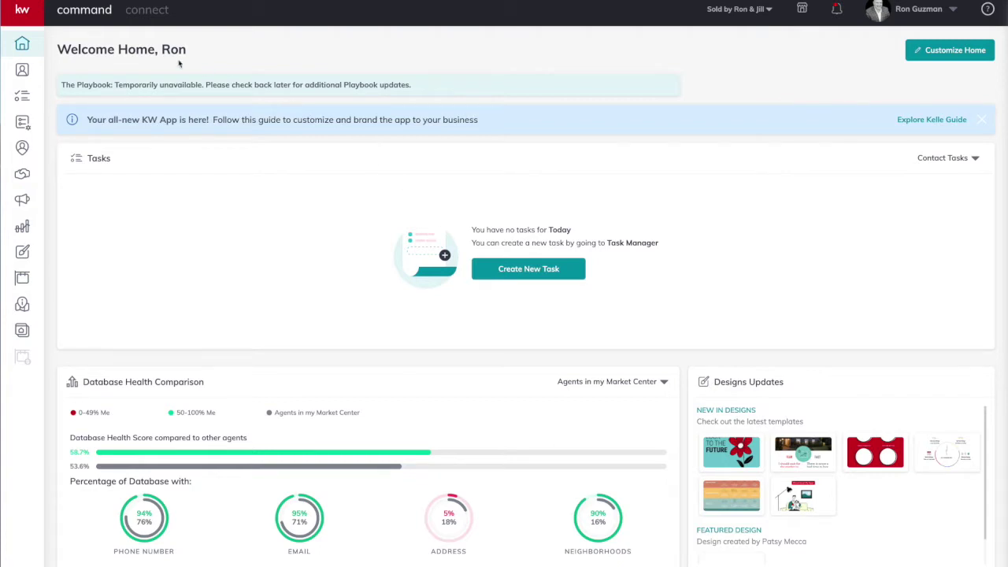
Step: Expand the sidebar and go to the Contacts list
click(20, 11)
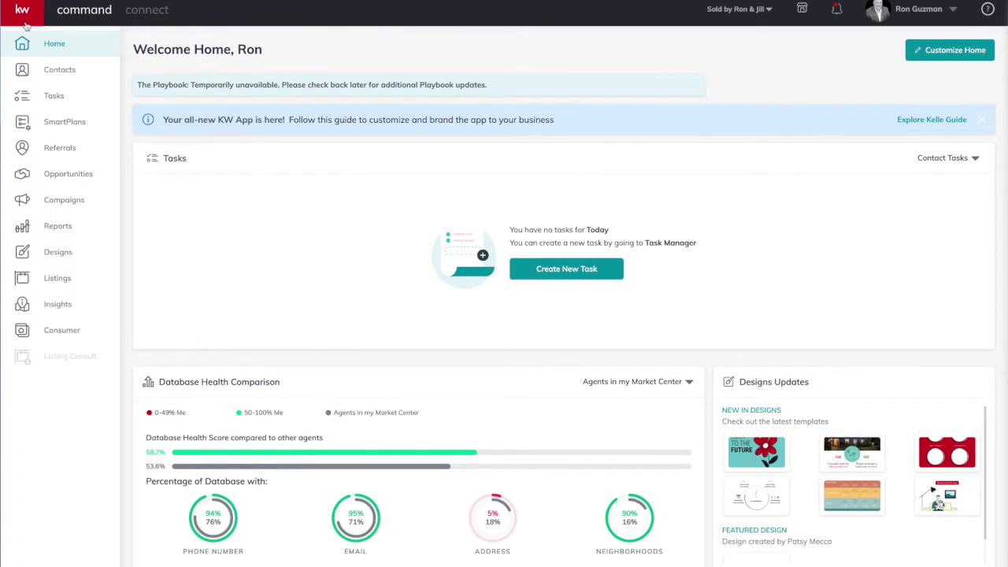
click(57, 72)
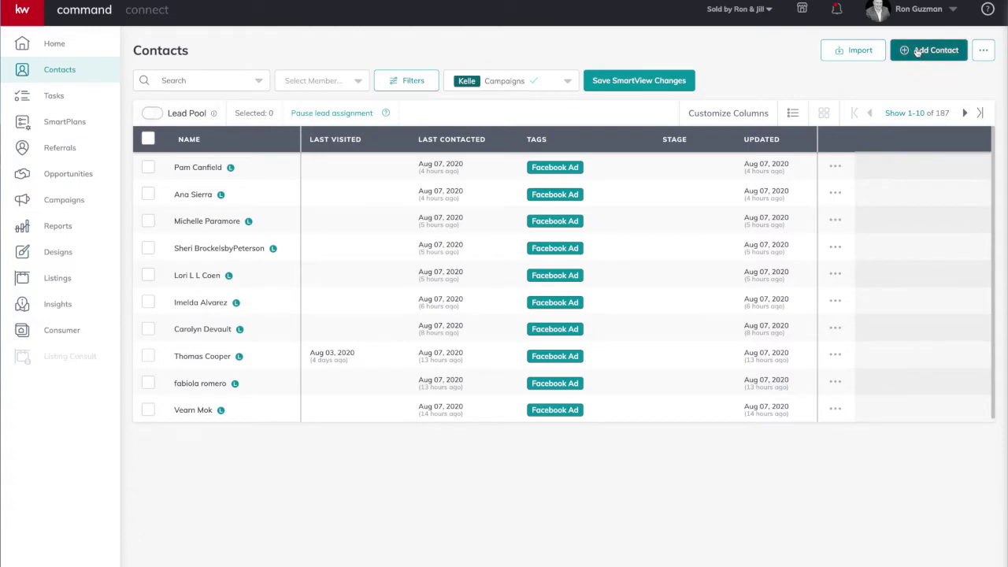
Step: Start a new contact and enter the contact's full name, personal email and mobile number
click(917, 52)
click(509, 140)
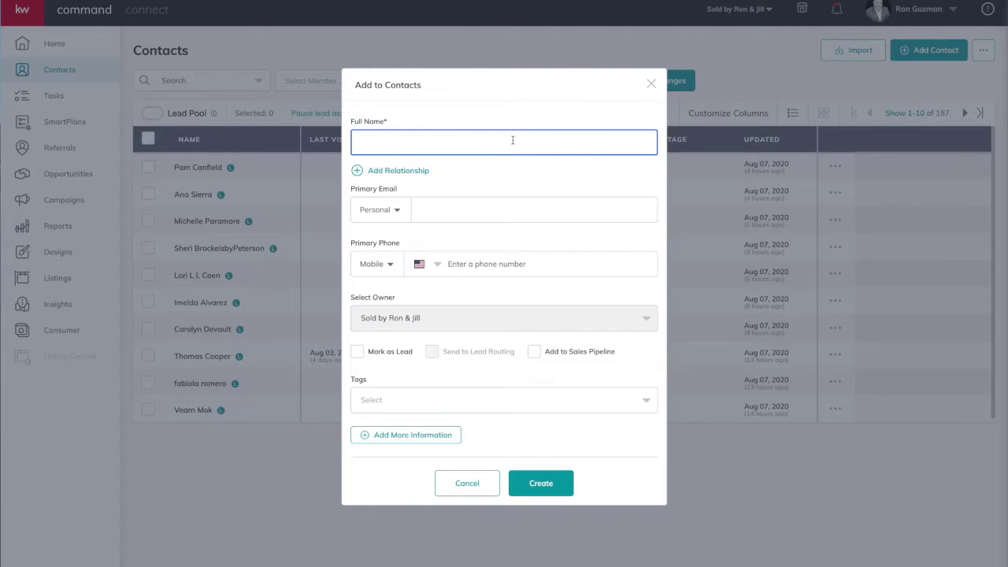
text(Joe Snuffy)
click(478, 209)
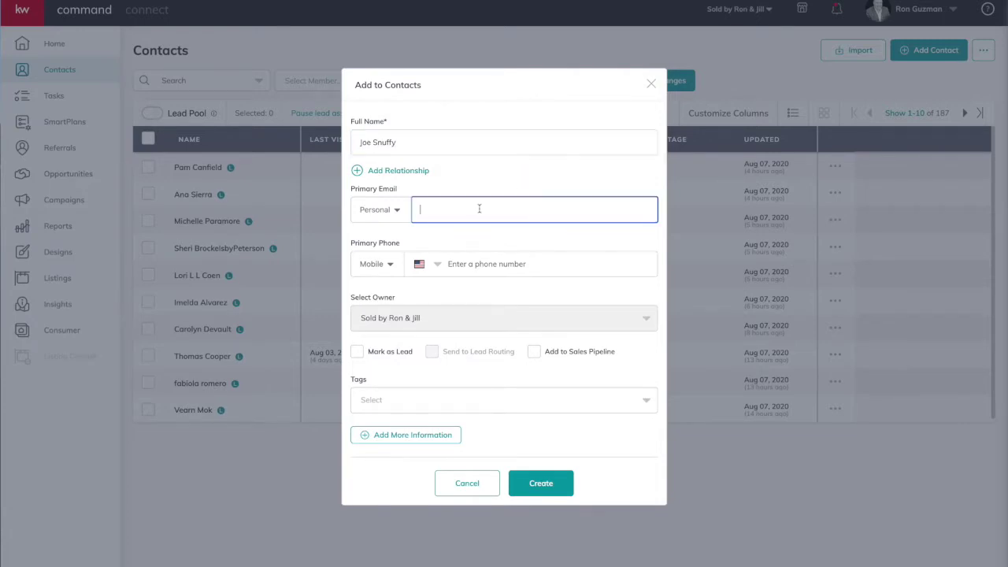
click(465, 262)
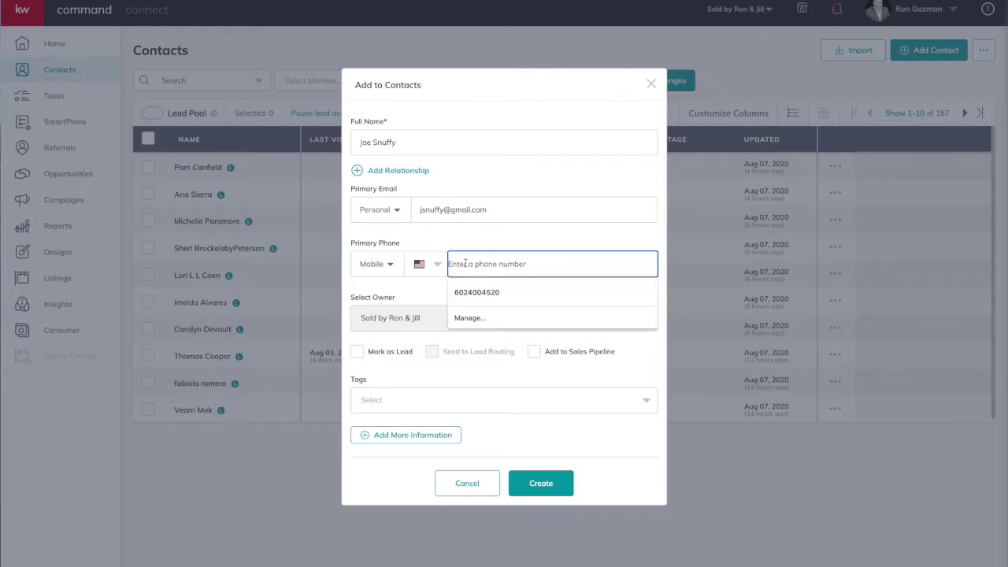
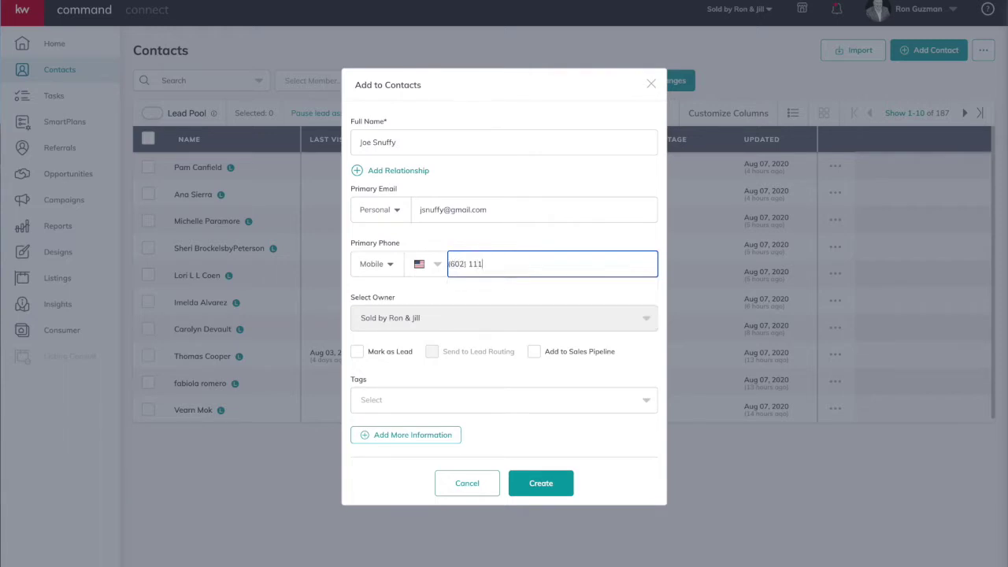
mouse_move(416, 317)
Step: Tick Buyer in the Tags list to tag the contact
click(430, 403)
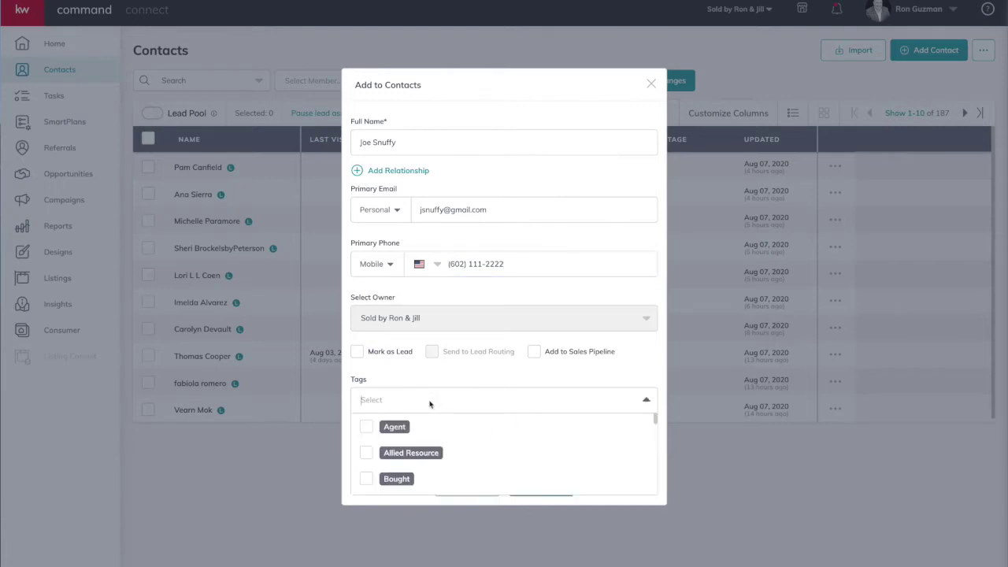
scroll(443, 423, down, 1)
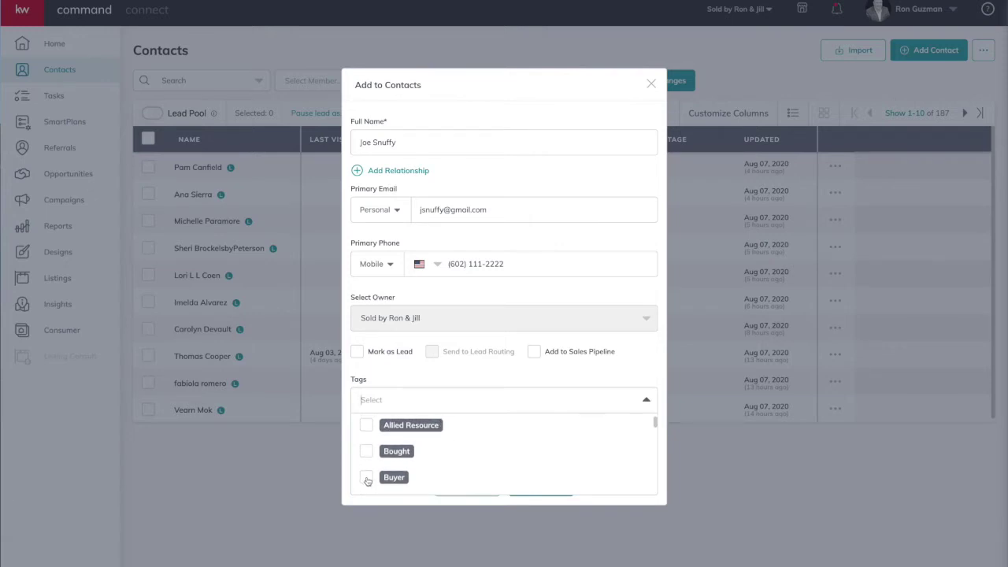
click(366, 478)
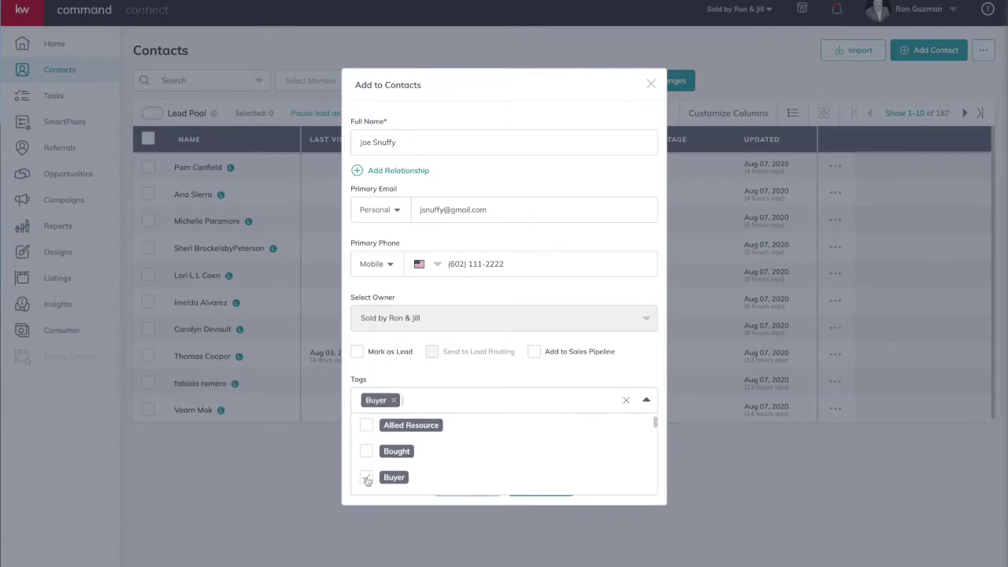
click(442, 373)
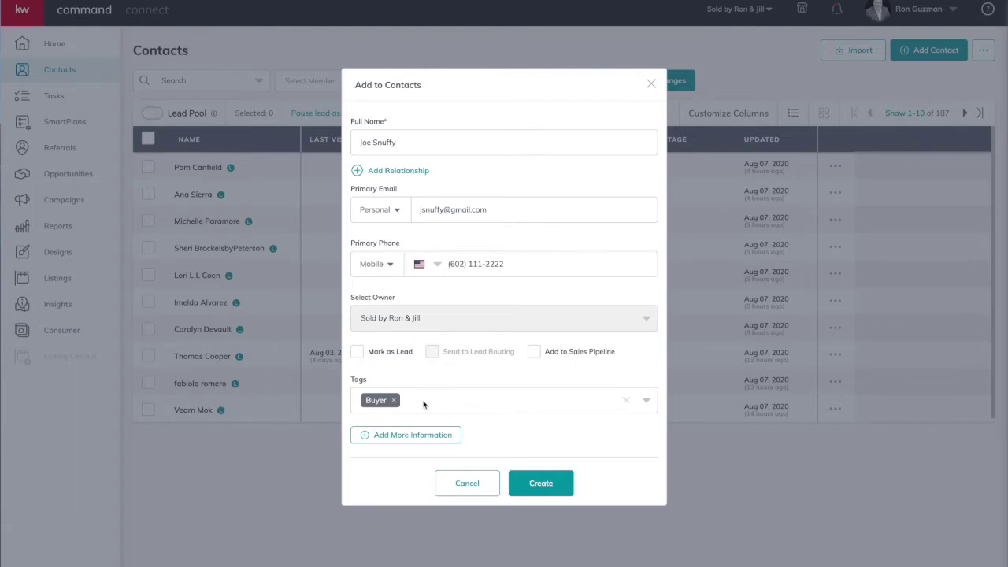
click(475, 403)
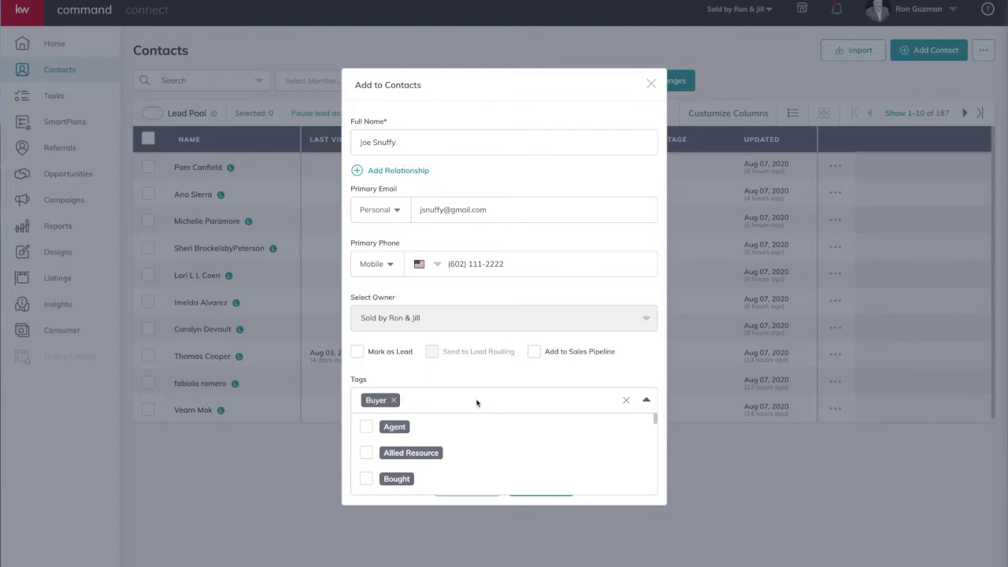
click(470, 373)
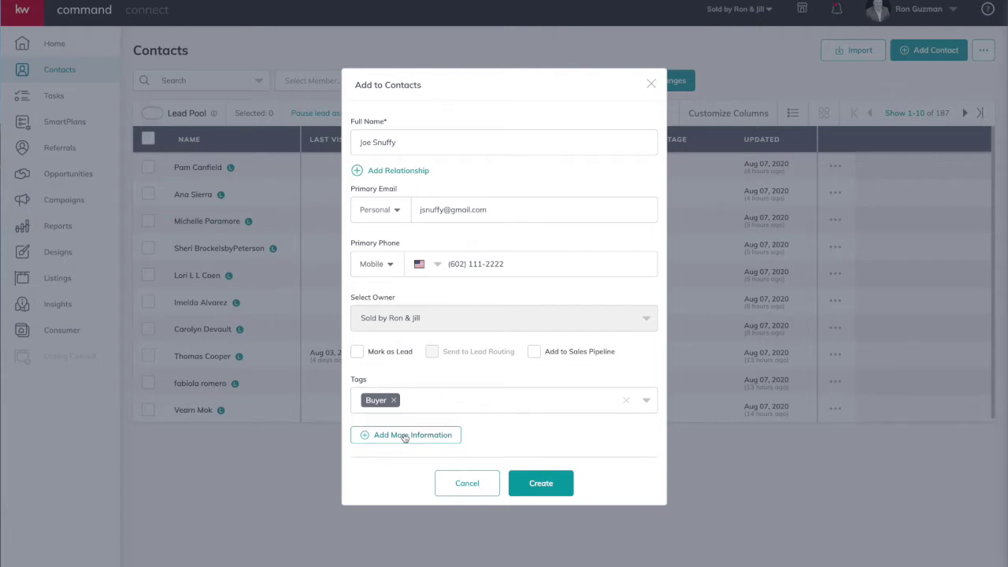
Step: In Additional Contact Information, add the contact's second email address with type Work
click(404, 436)
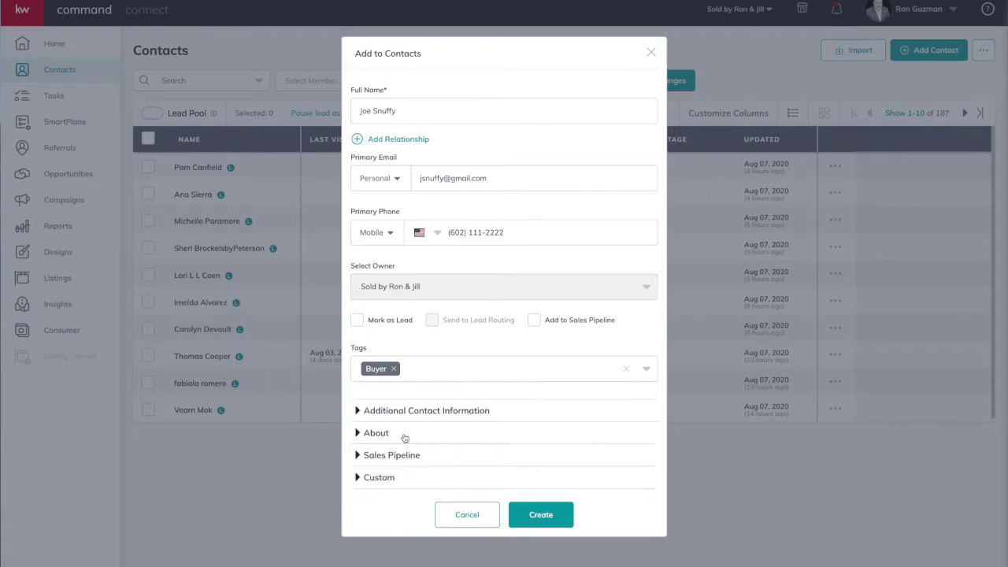
click(409, 413)
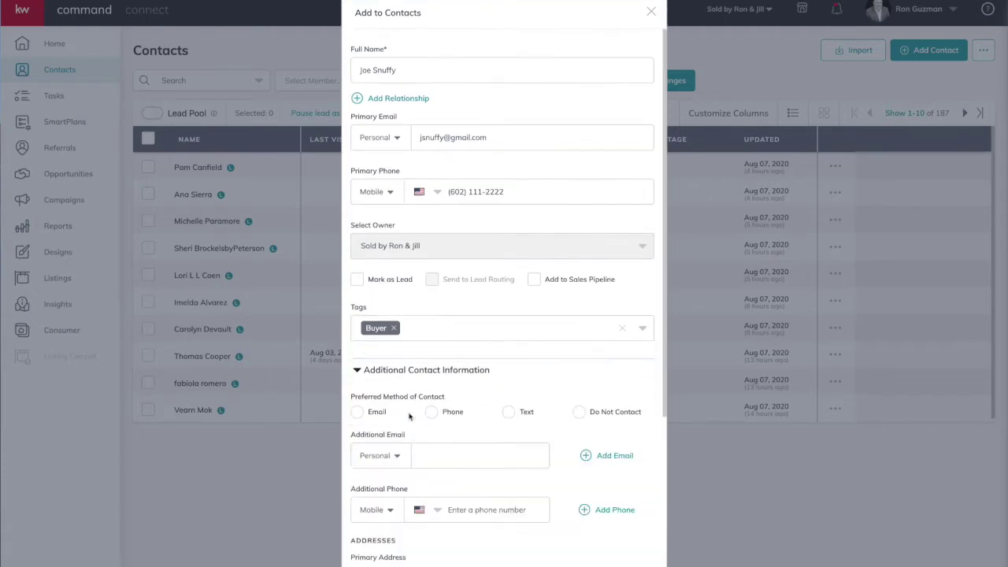
scroll(408, 415, down, 2)
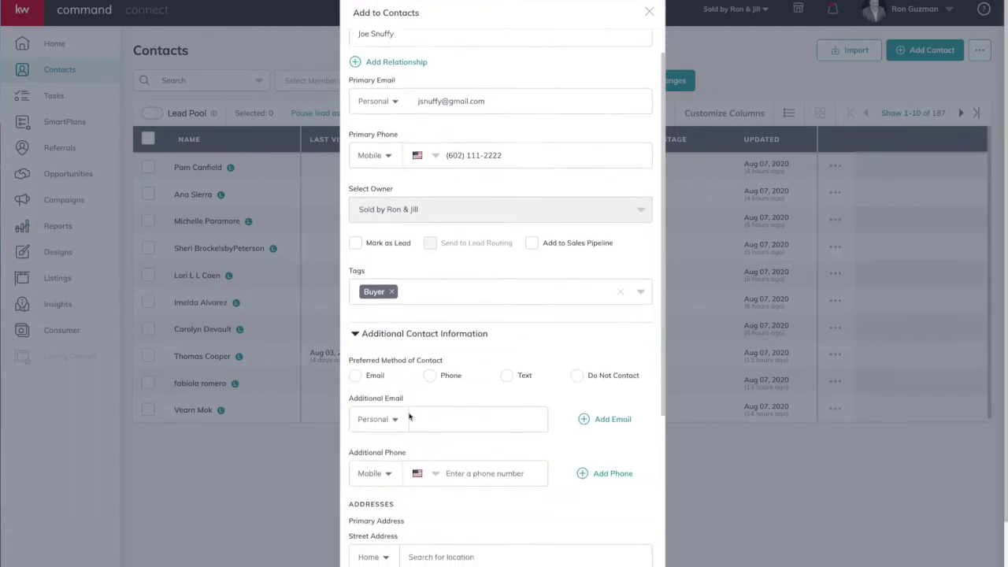
scroll(408, 416, down, 2)
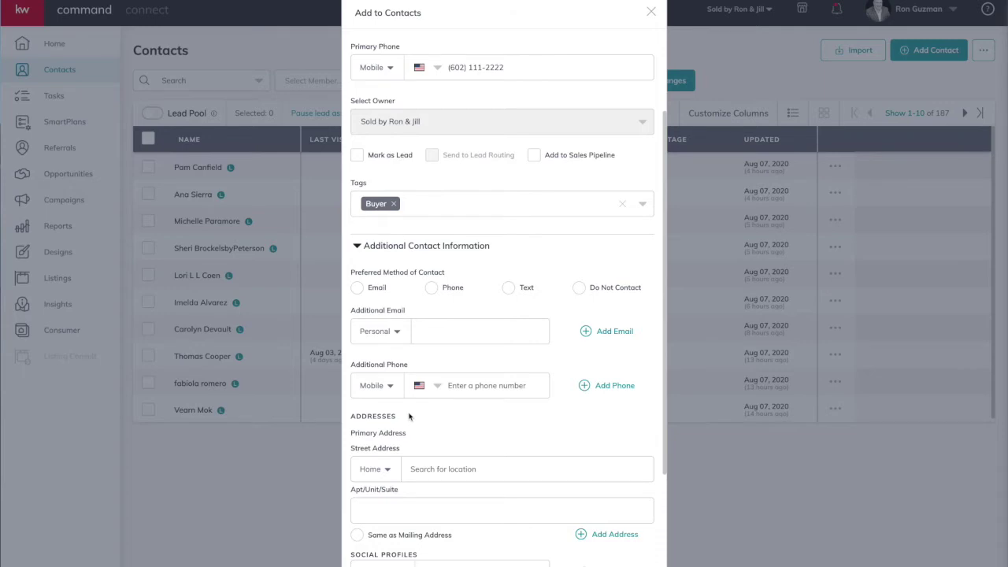
click(460, 334)
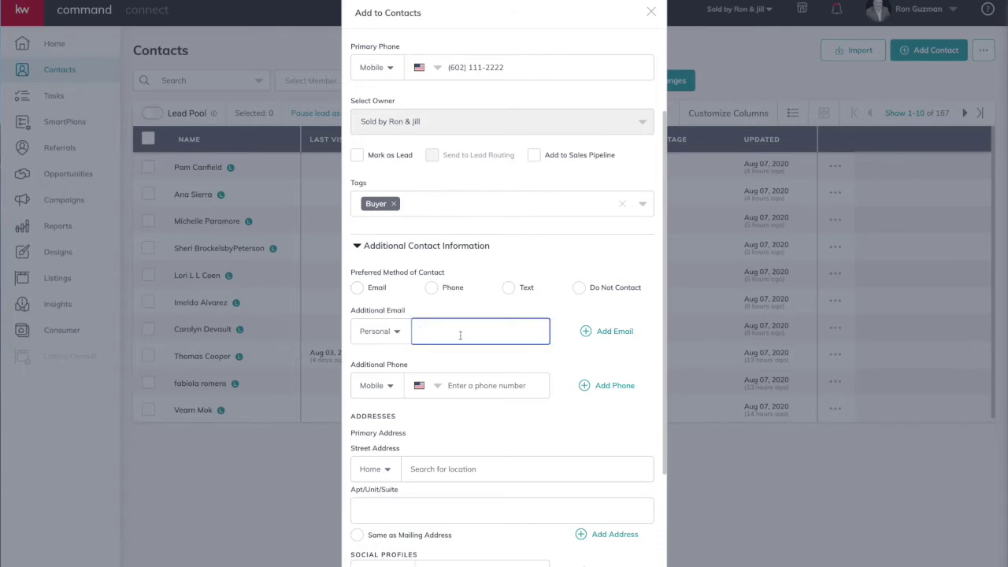
click(387, 332)
click(372, 377)
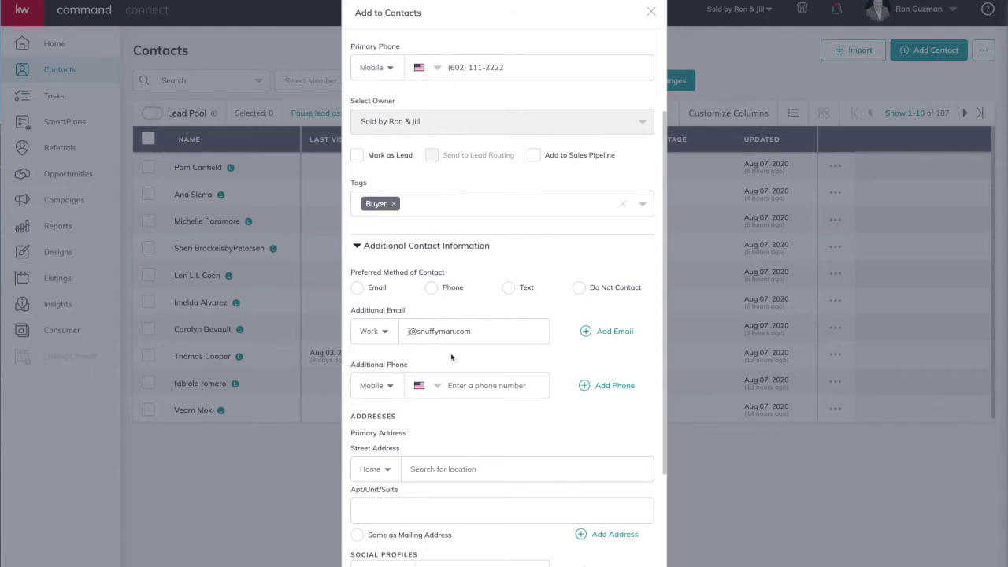
Step: Choose Email as the preferred contact method
click(357, 288)
scroll(463, 426, down, 2)
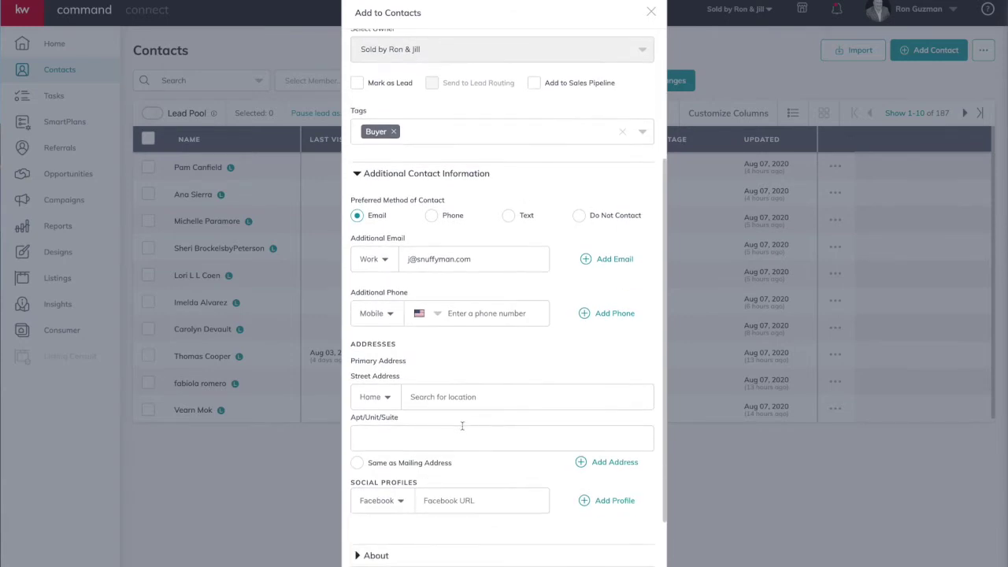
scroll(422, 428, down, 2)
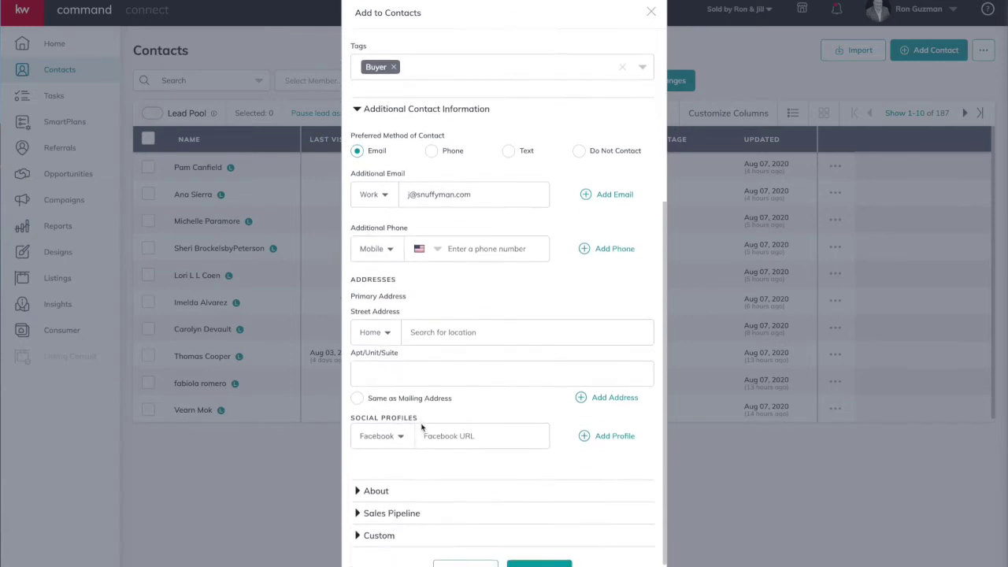
scroll(426, 426, down, 1)
Step: Review the social profile networks and keep Facebook as the profile type
click(438, 309)
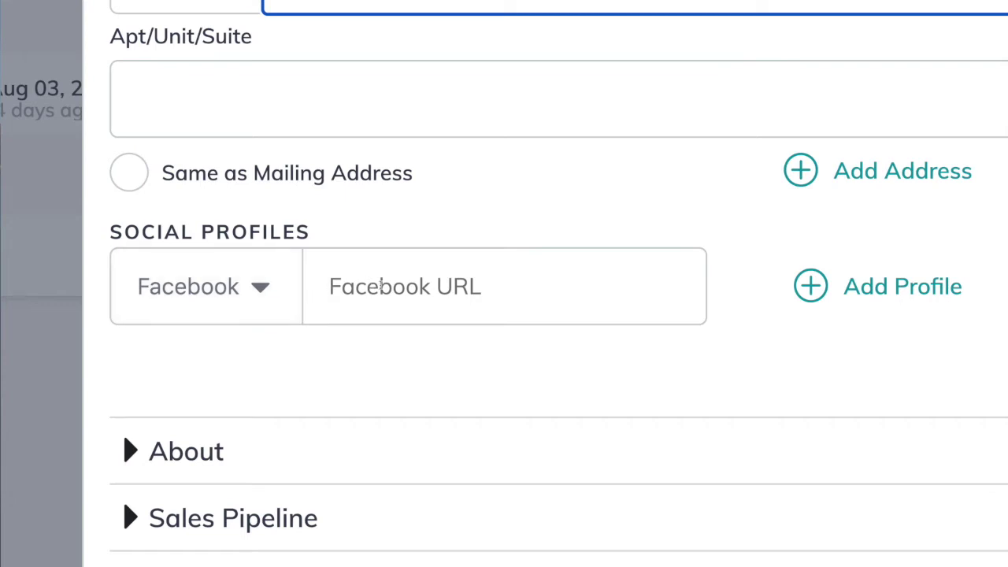
click(269, 290)
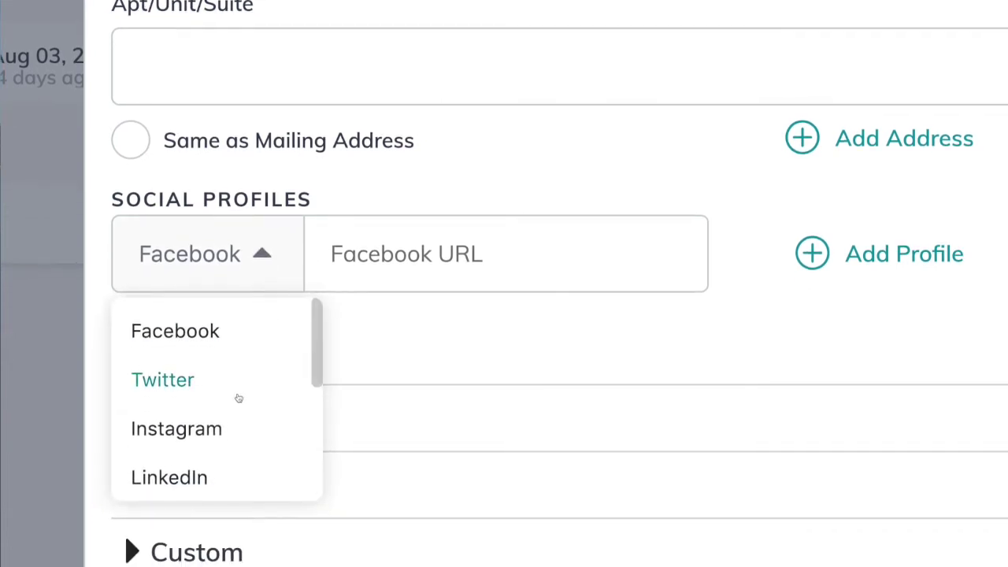
scroll(239, 398, down, 2)
scroll(238, 398, down, 3)
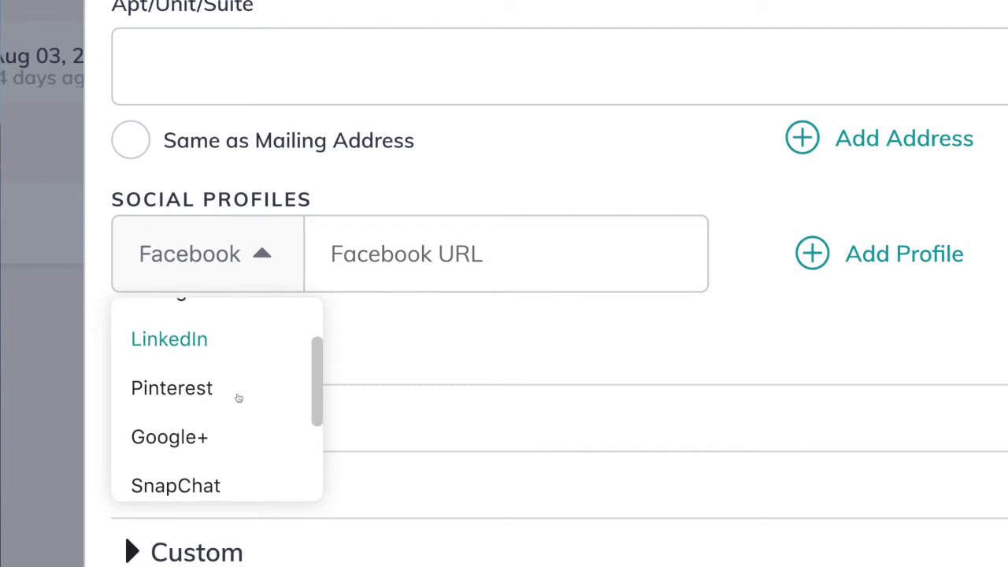
scroll(239, 399, down, 2)
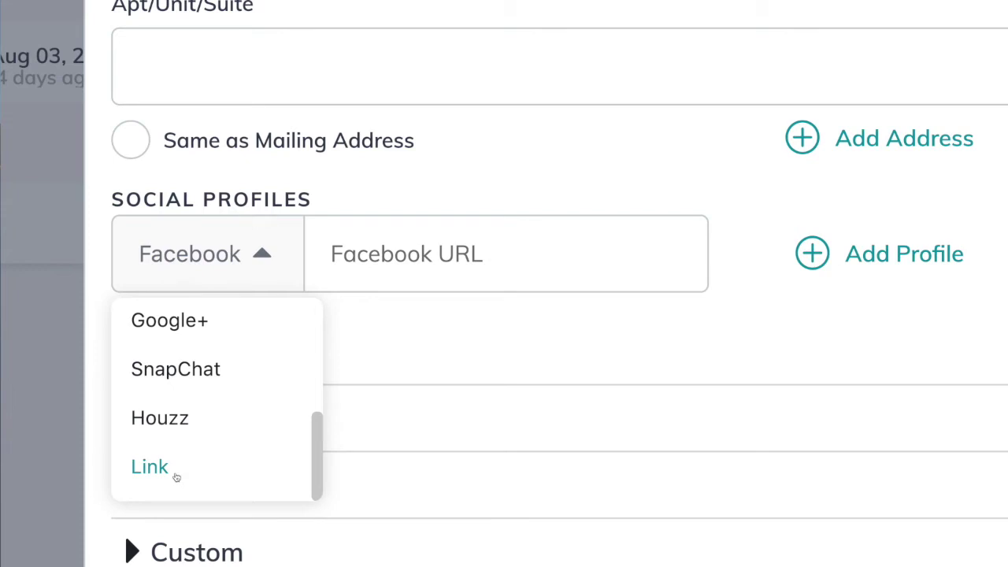
scroll(241, 457, up, 4)
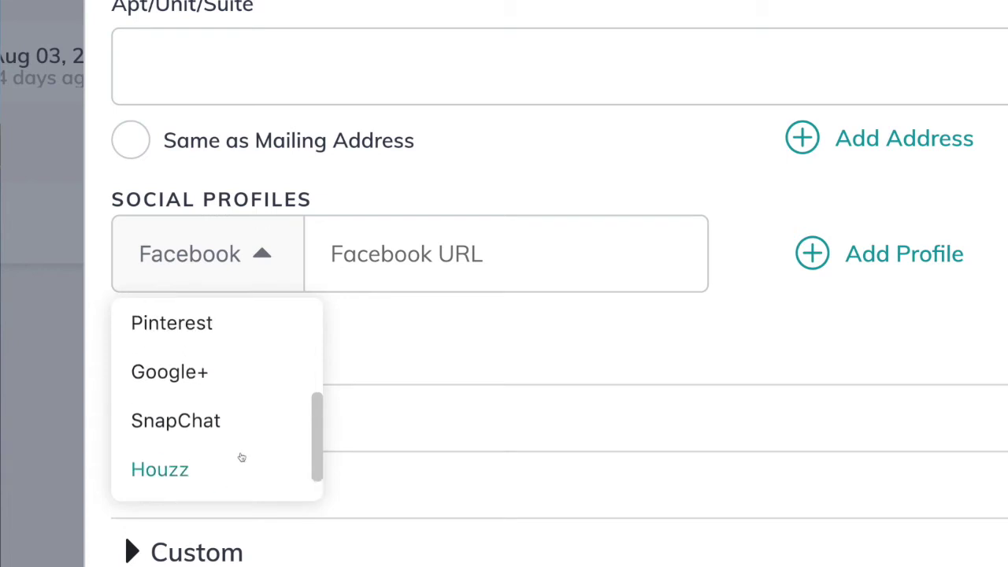
click(418, 328)
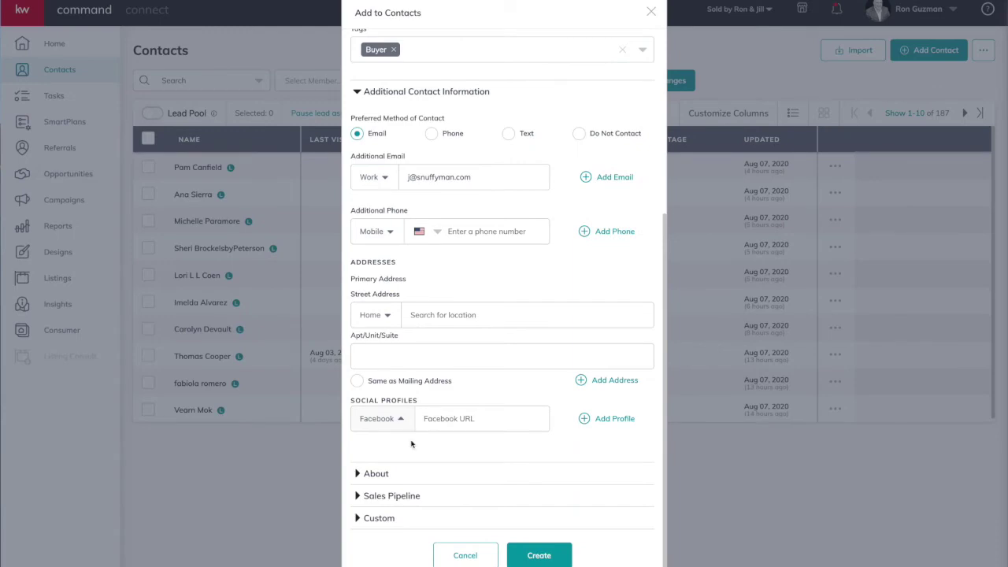
Step: Expand the About section and place the cursor in Legal Name
click(380, 474)
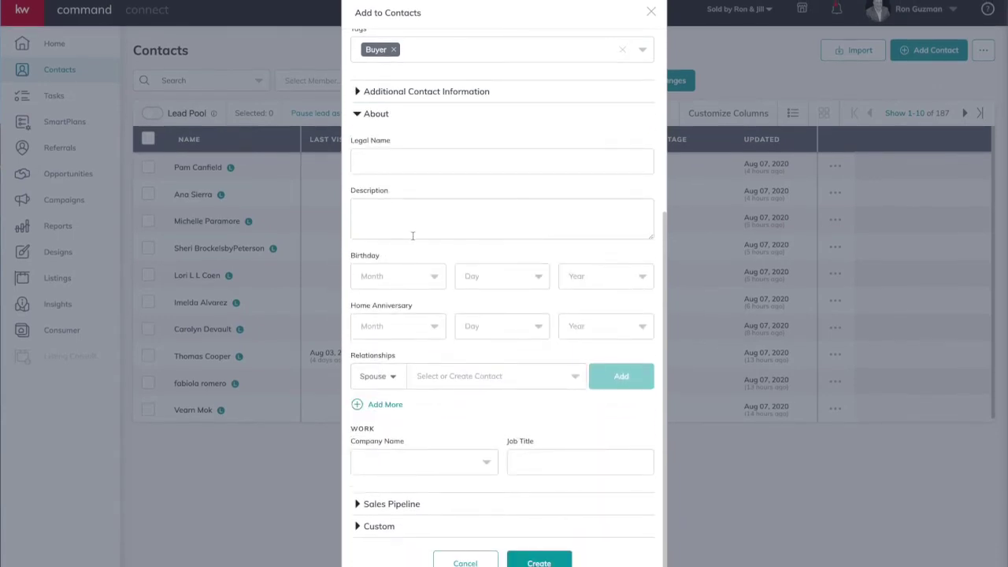
click(425, 159)
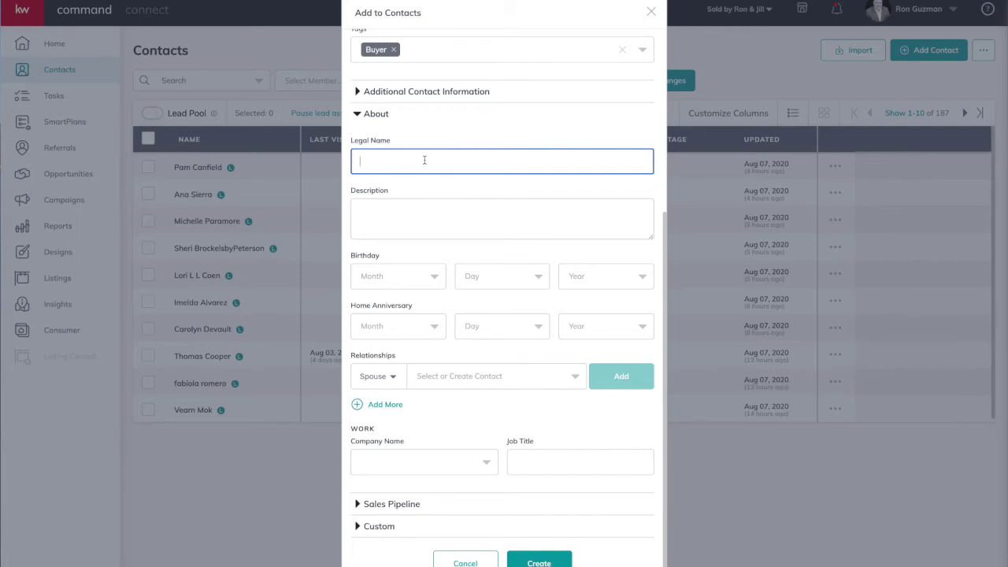
scroll(484, 147, up, 5)
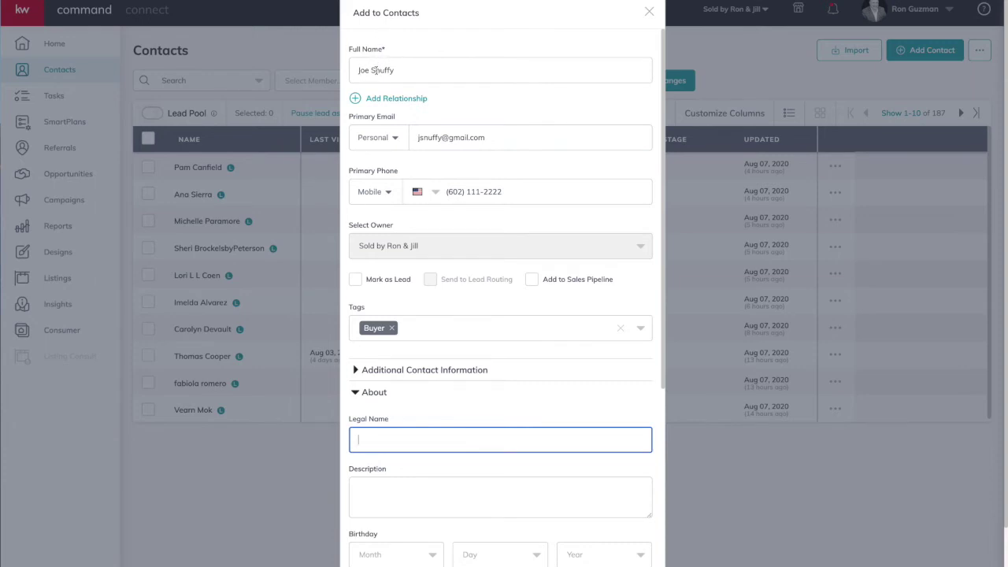
scroll(433, 194, down, 4)
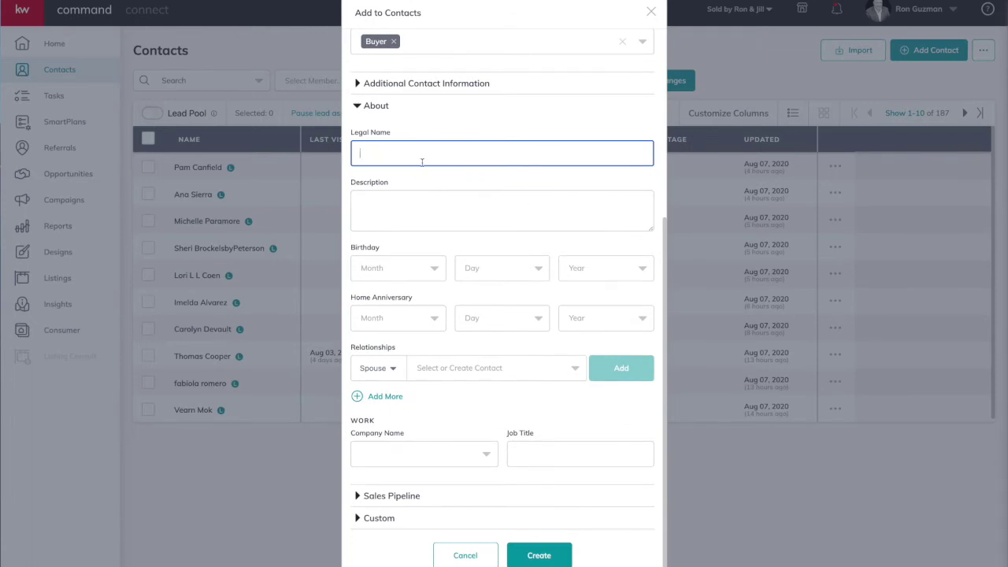
Step: Write the description: met at Phoenix Chamber 7 Aug 2020, buying in North Phoenix summer 2020
click(403, 207)
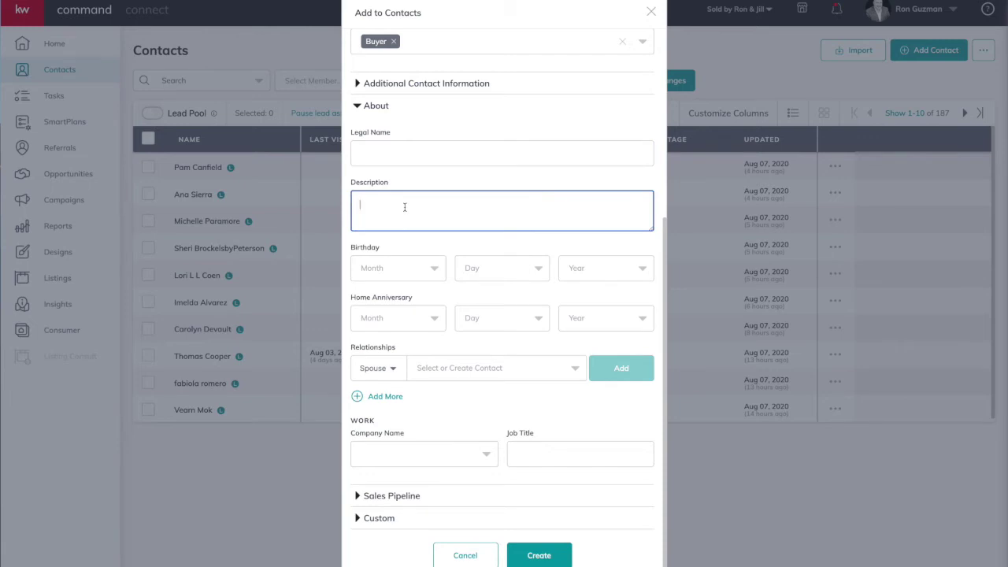
text(Met at the Phoenix Chamber meeting on 7 Aug 2020)
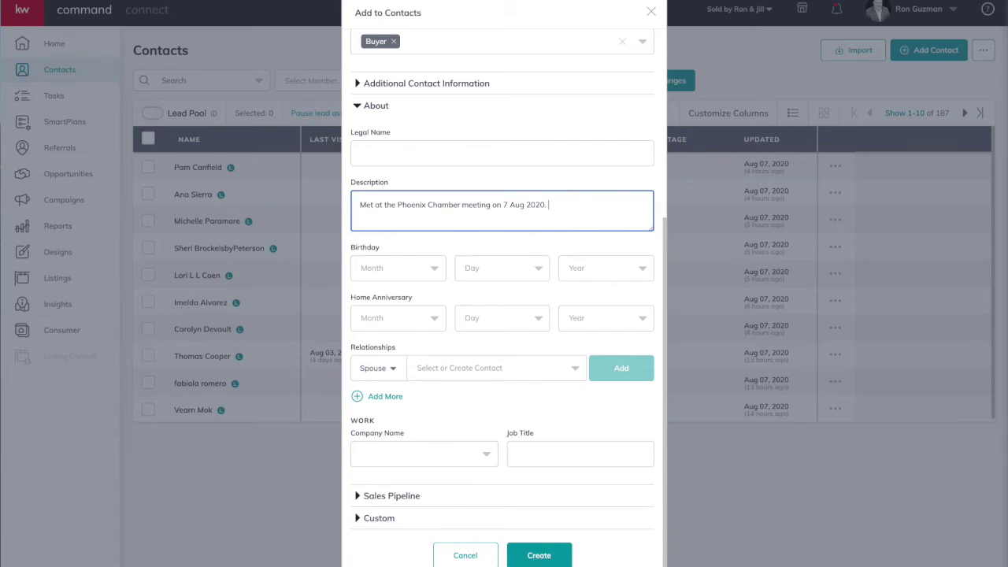
text(. Wanting to puchase a)
key(BackSpace)
key(BackSpace)
key(BackSpace)
key(BackSpace)
key(BackSpace)
key(BackSpace)
key(BackSpace)
key(BackSpace)
text(rchase a home in North Ph)
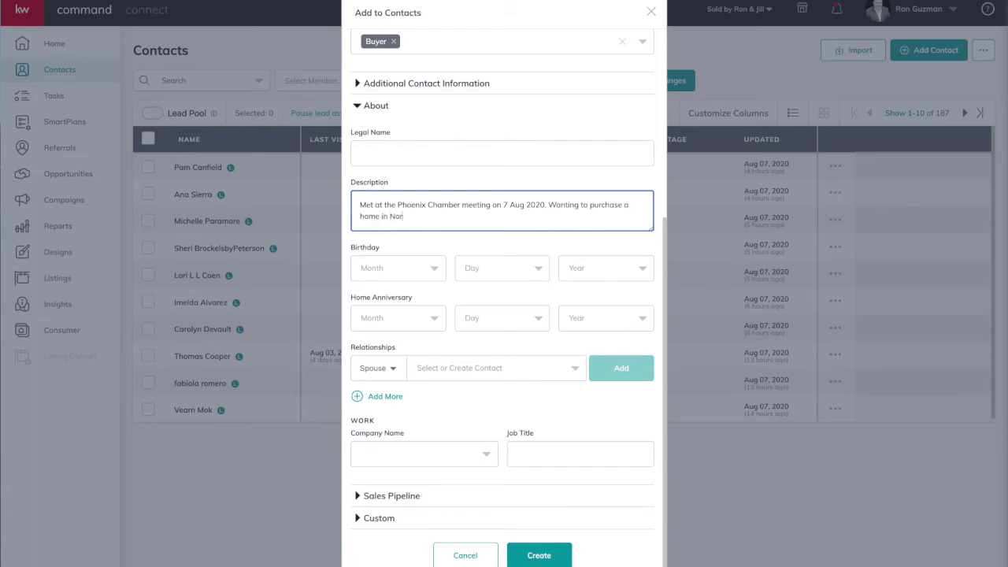
key(BackSpace)
key(BackSpace)
key(BackSpace)
key(BackSpace)
key(BackSpace)
key(BackSpace)
key(BackSpace)
key(BackSpace)
text(the North Phoenix area summer 2020 wh)
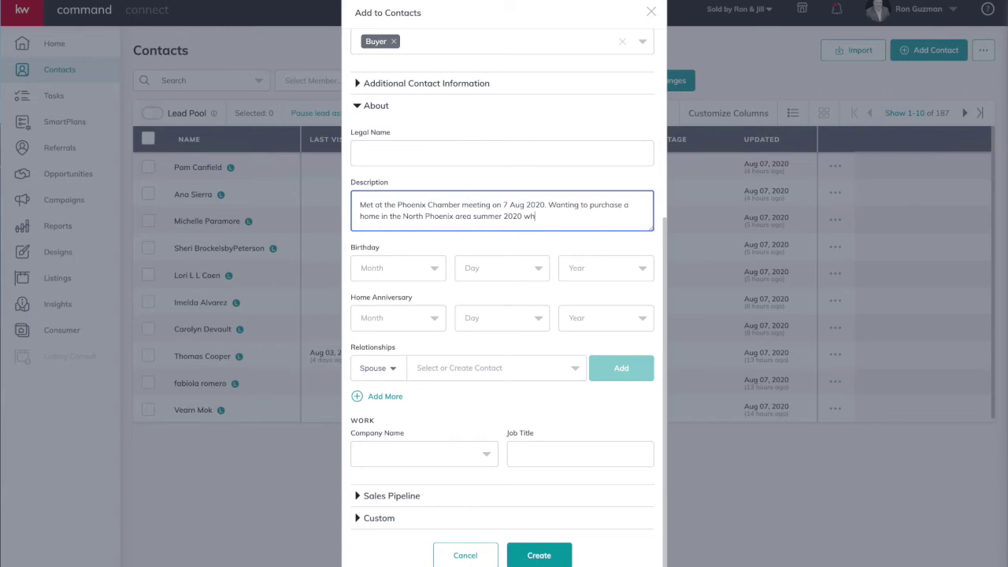
text(en his lease is up)
click(424, 245)
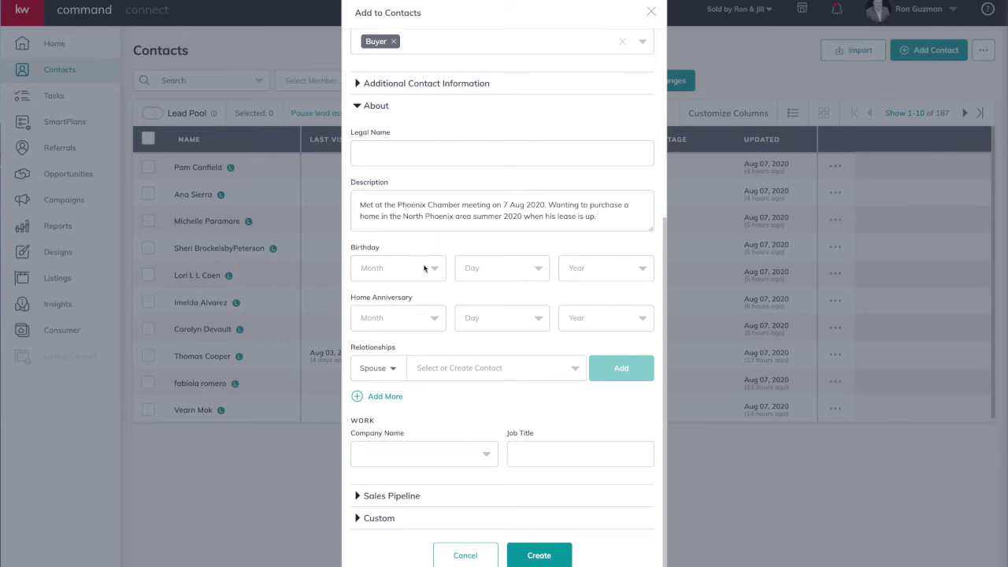
click(424, 268)
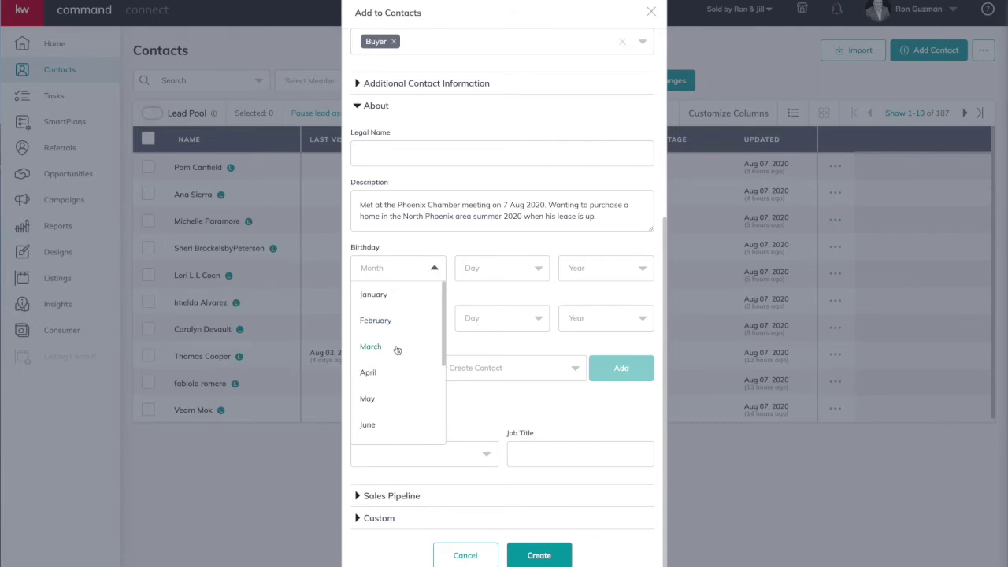
scroll(399, 353, down, 1)
scroll(398, 354, up, 2)
click(426, 254)
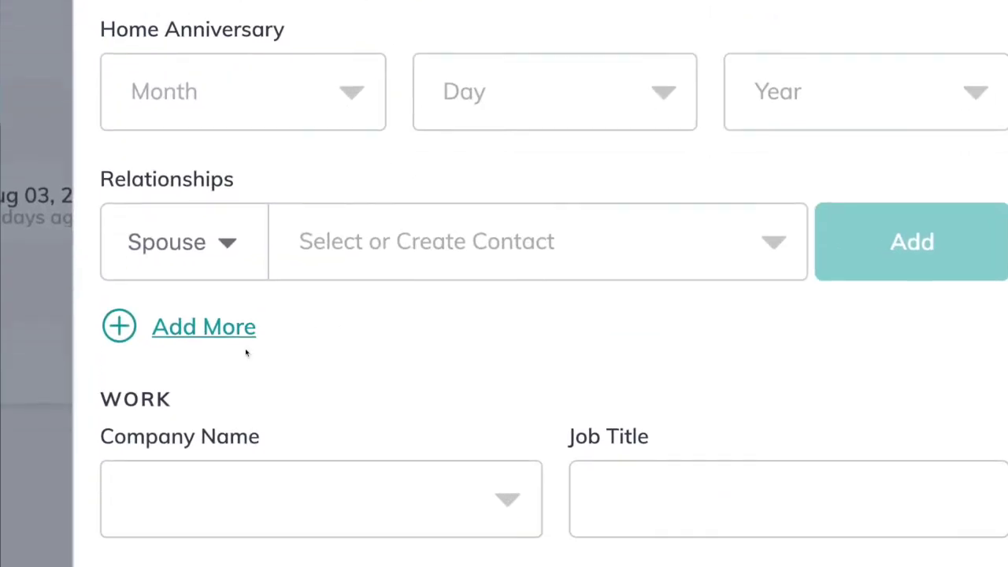
Step: Browse the relationship types, then add a second relationship row
click(227, 199)
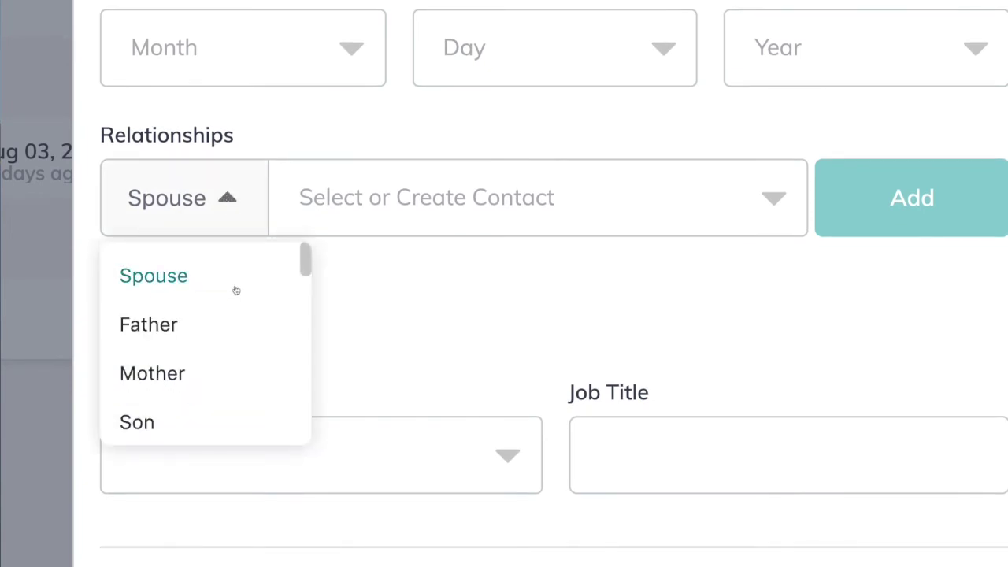
scroll(239, 318, down, 3)
scroll(238, 318, down, 1)
scroll(238, 318, down, 3)
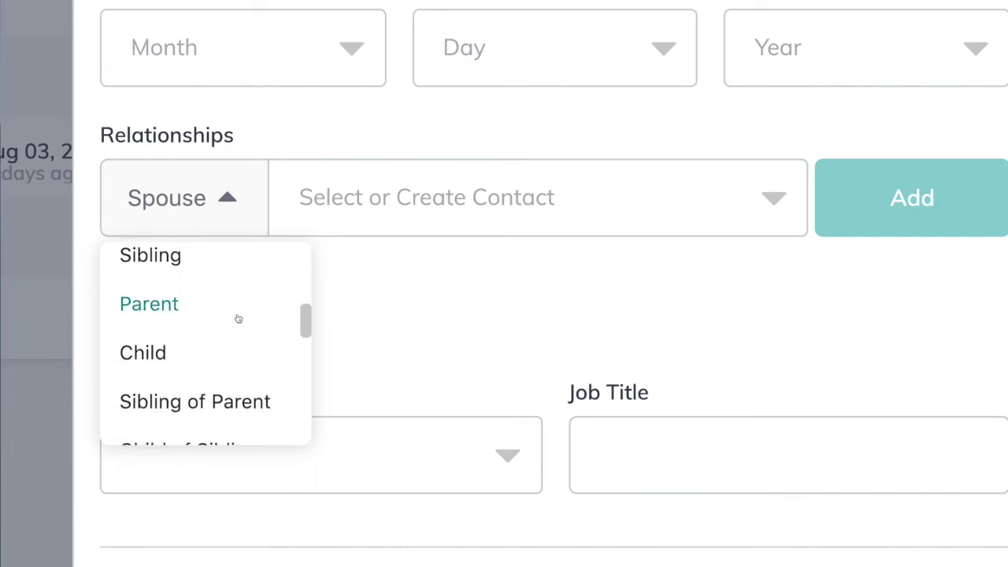
scroll(239, 318, down, 2)
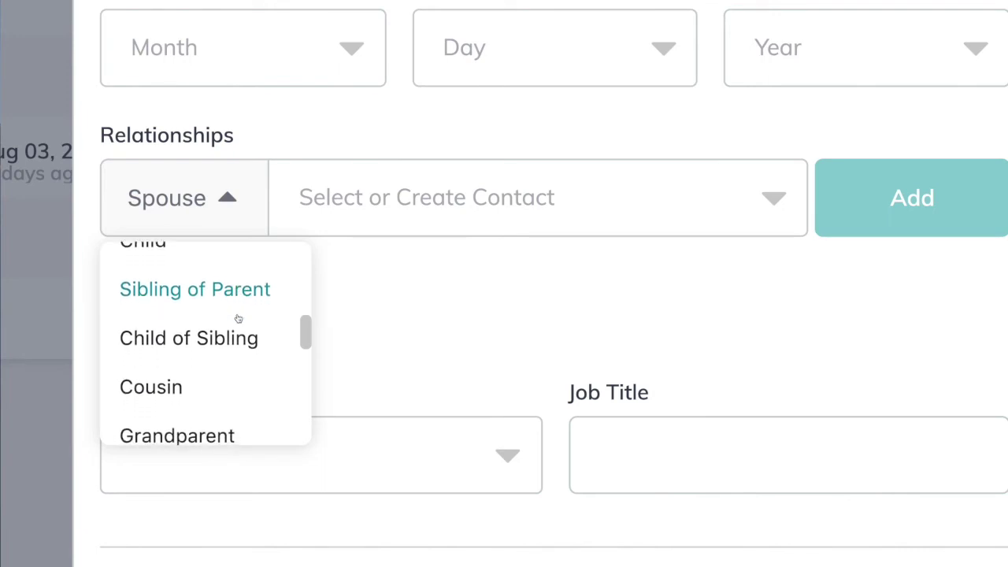
scroll(239, 318, down, 1)
scroll(239, 318, down, 2)
scroll(239, 319, down, 2)
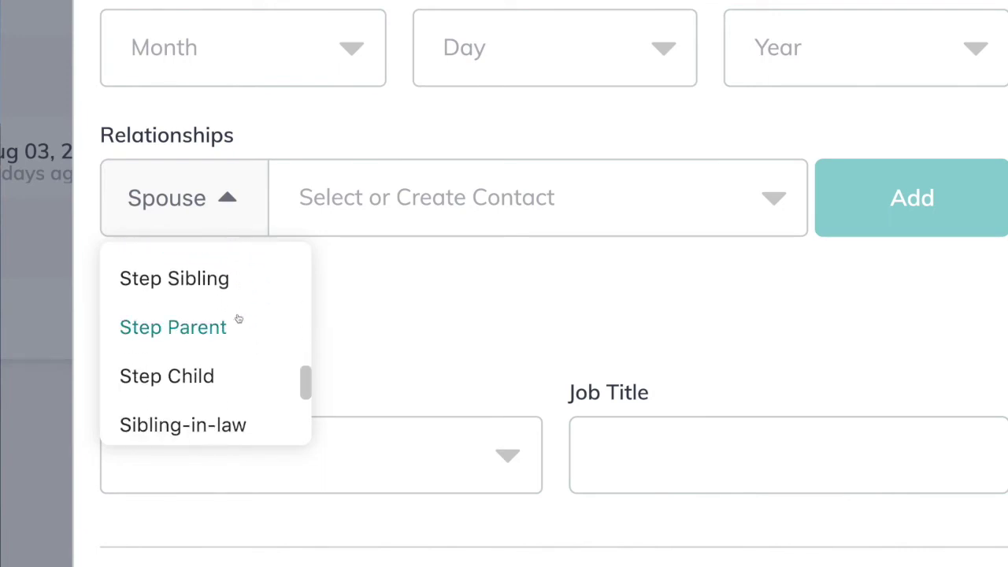
scroll(239, 318, down, 1)
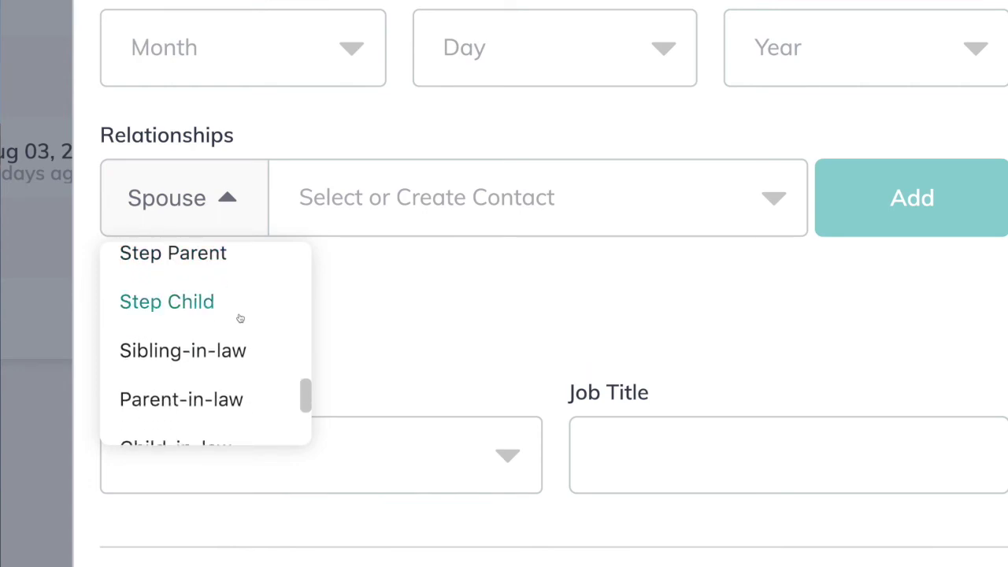
click(379, 301)
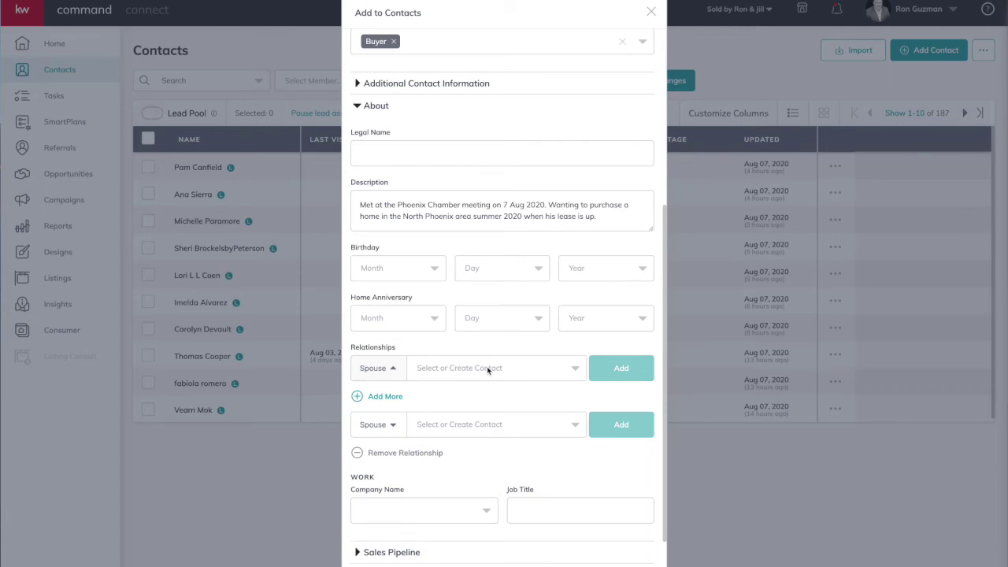
scroll(488, 374, down, 2)
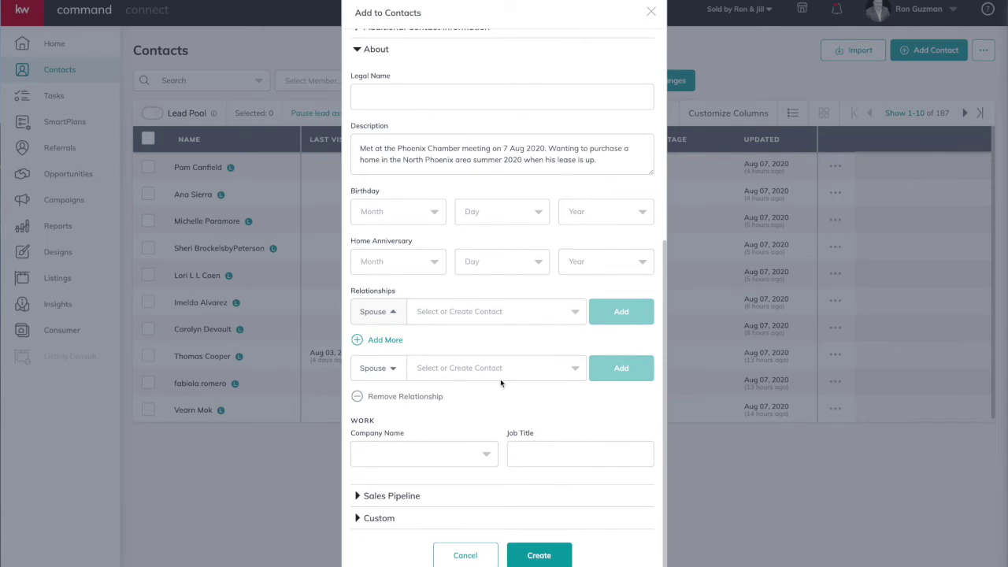
click(484, 457)
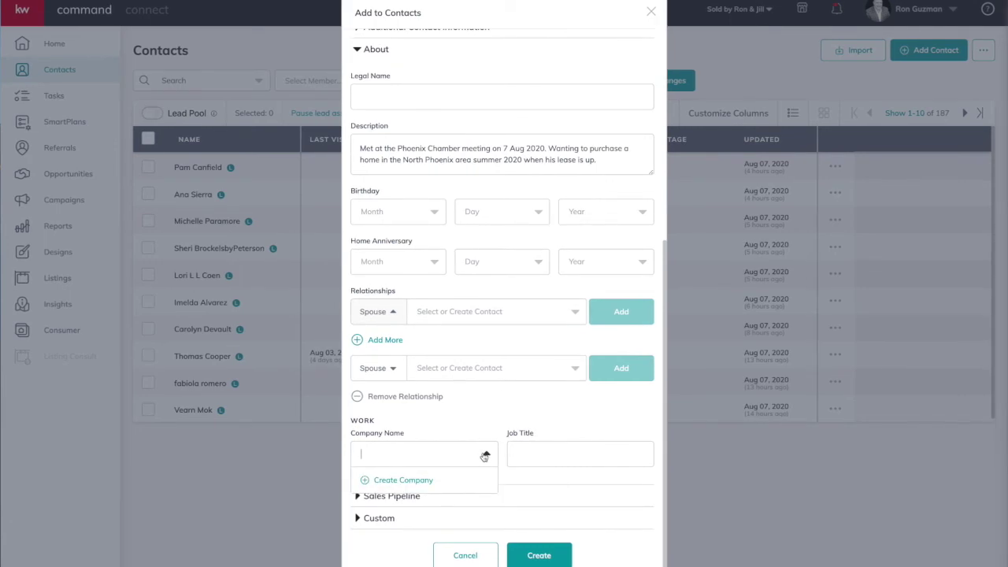
click(422, 482)
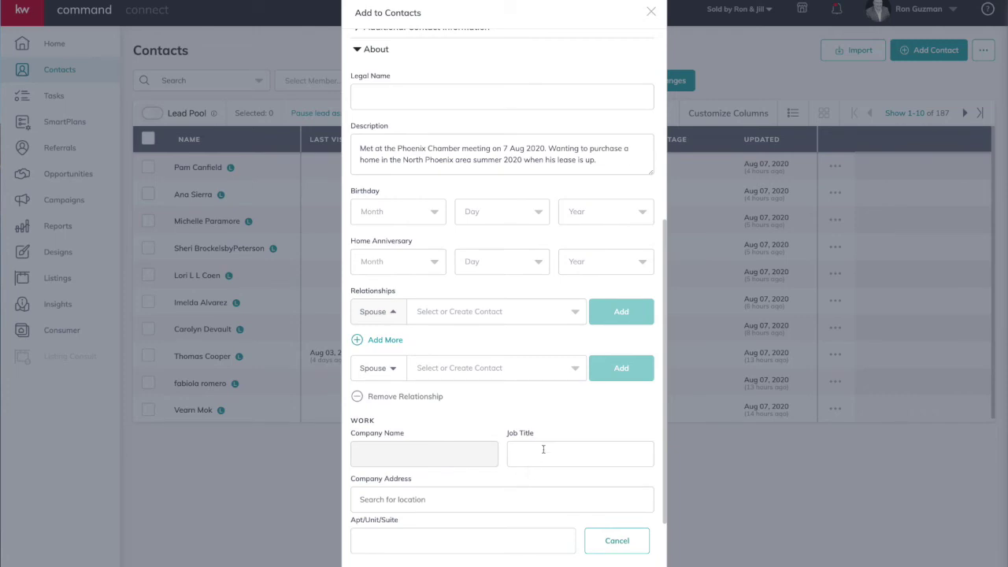
scroll(460, 498, down, 1)
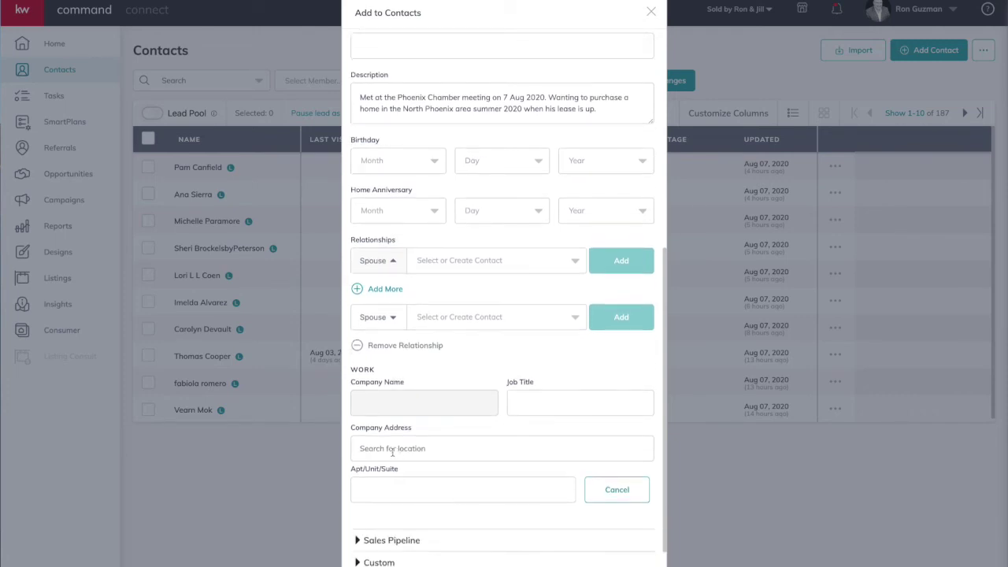
scroll(481, 474, down, 1)
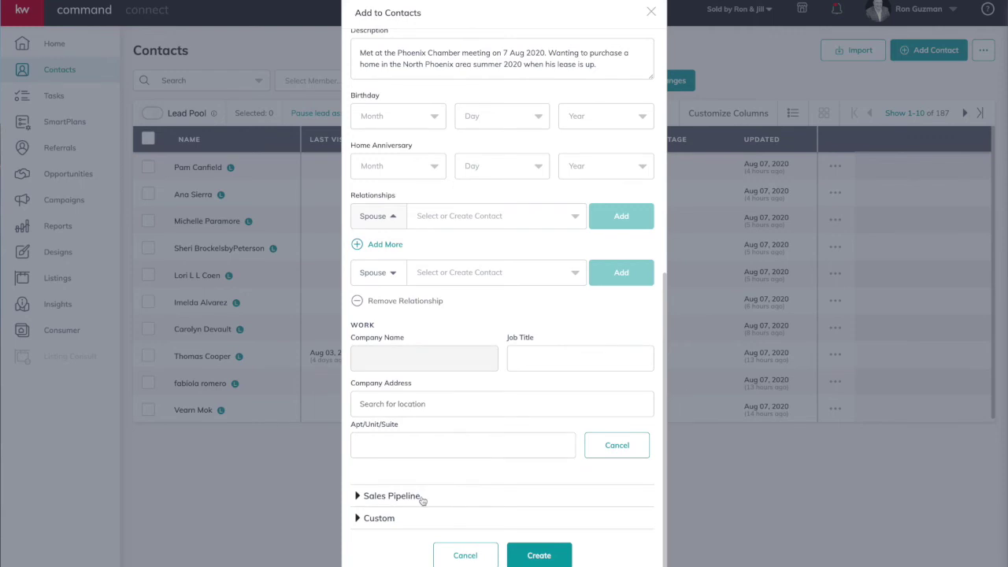
Step: Set the Sales Pipeline stage to Connected and the lead source to Direct Connection
click(391, 496)
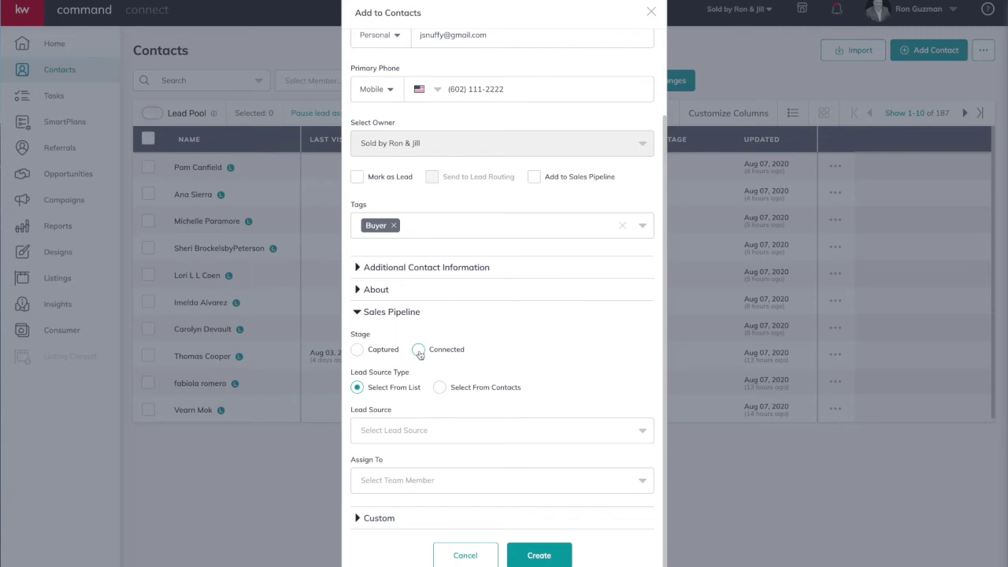
click(418, 349)
click(408, 435)
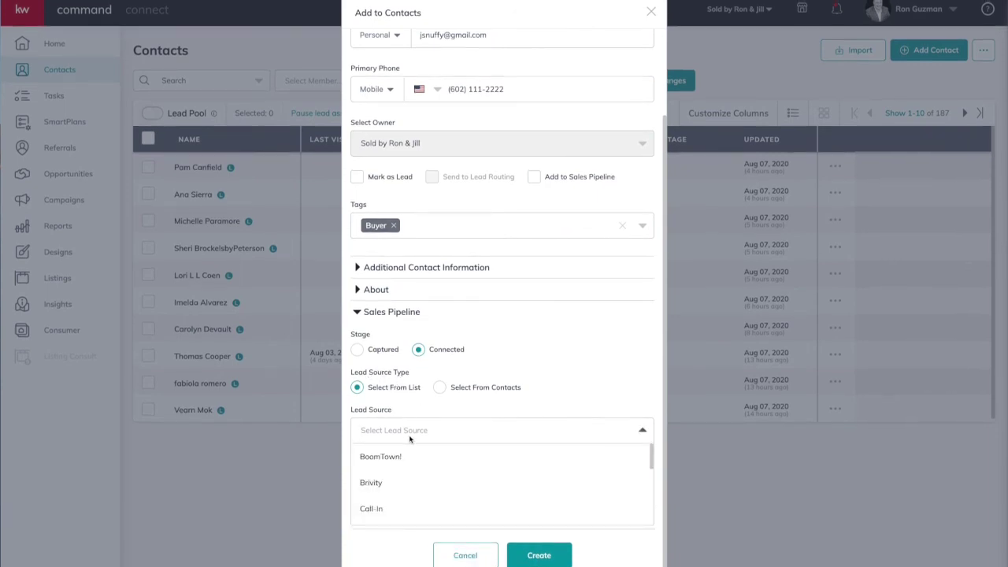
scroll(455, 475, down, 5)
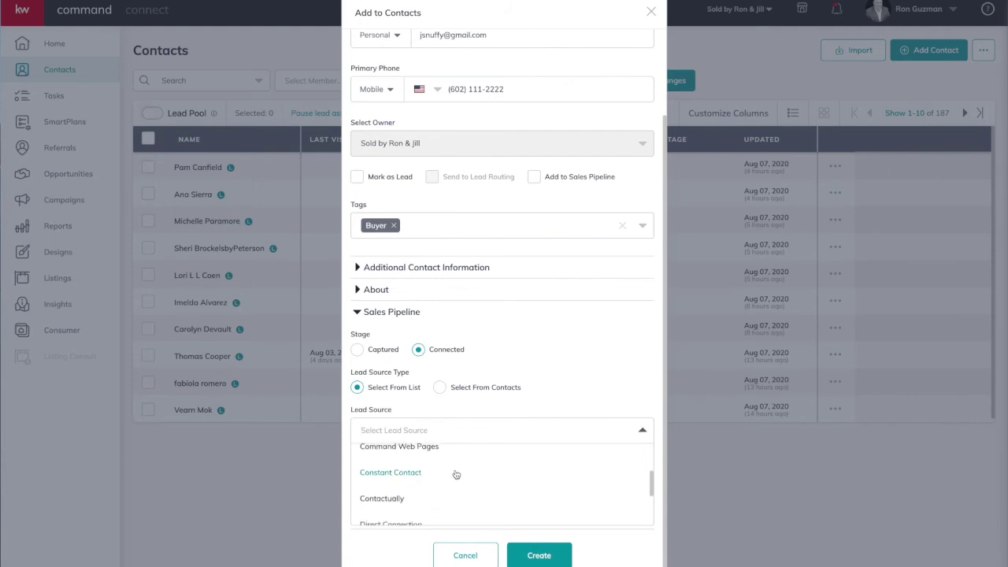
scroll(456, 475, up, 3)
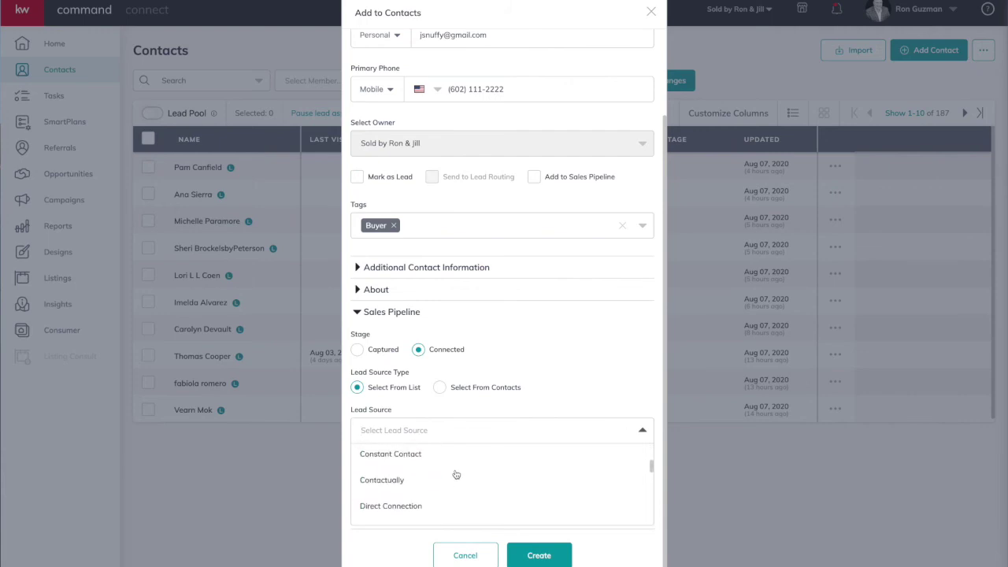
scroll(455, 475, down, 3)
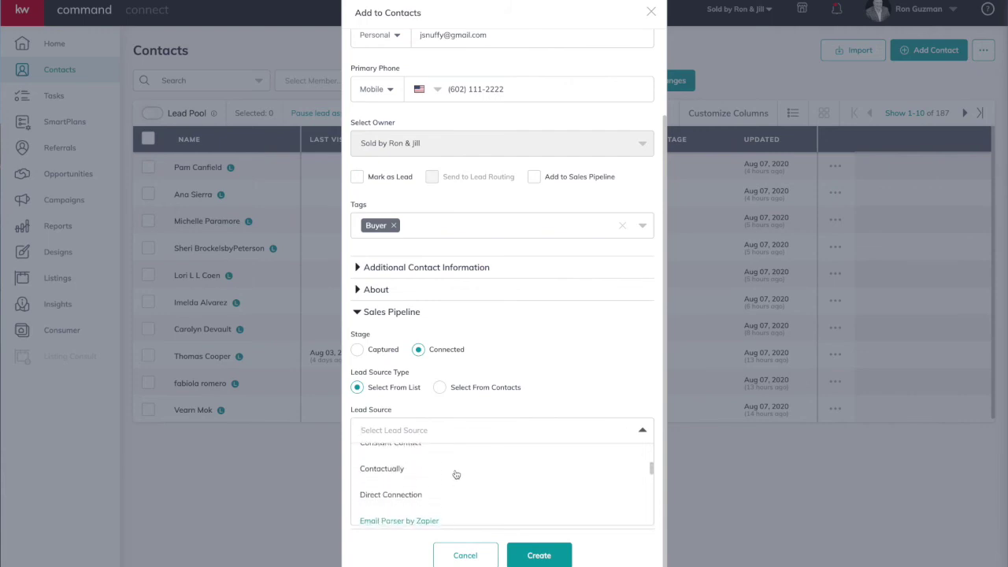
scroll(455, 474, up, 4)
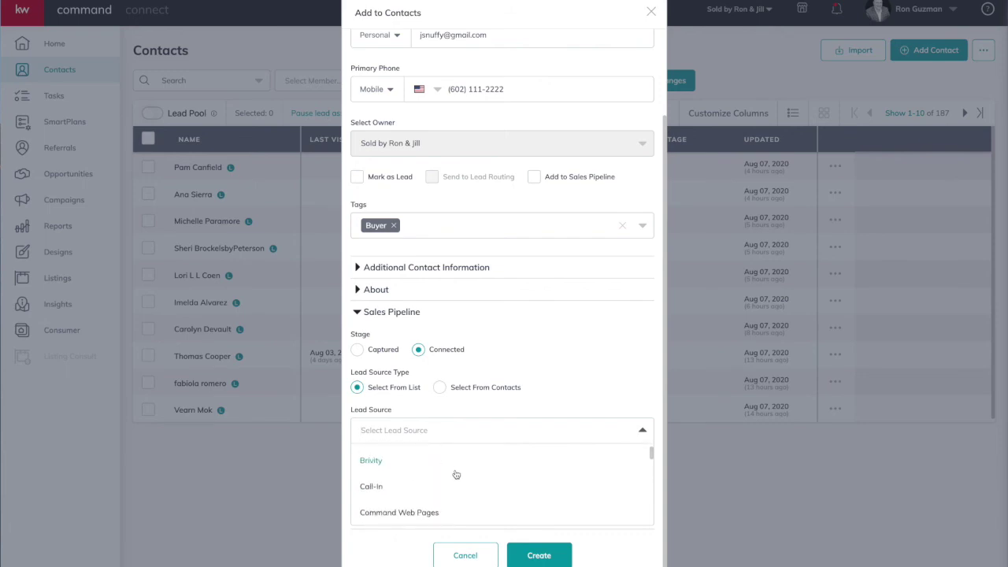
scroll(462, 488, down, 1)
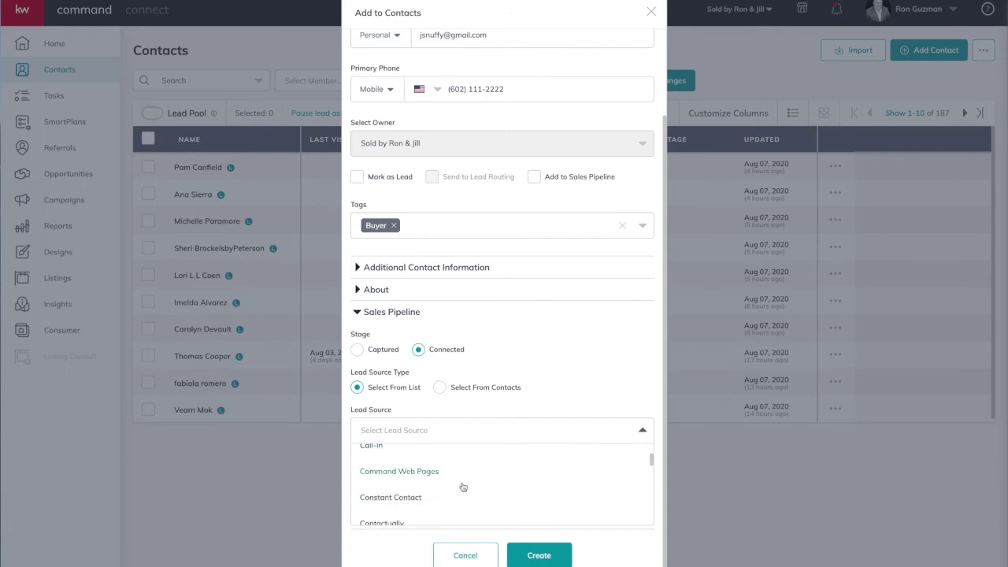
scroll(463, 487, down, 2)
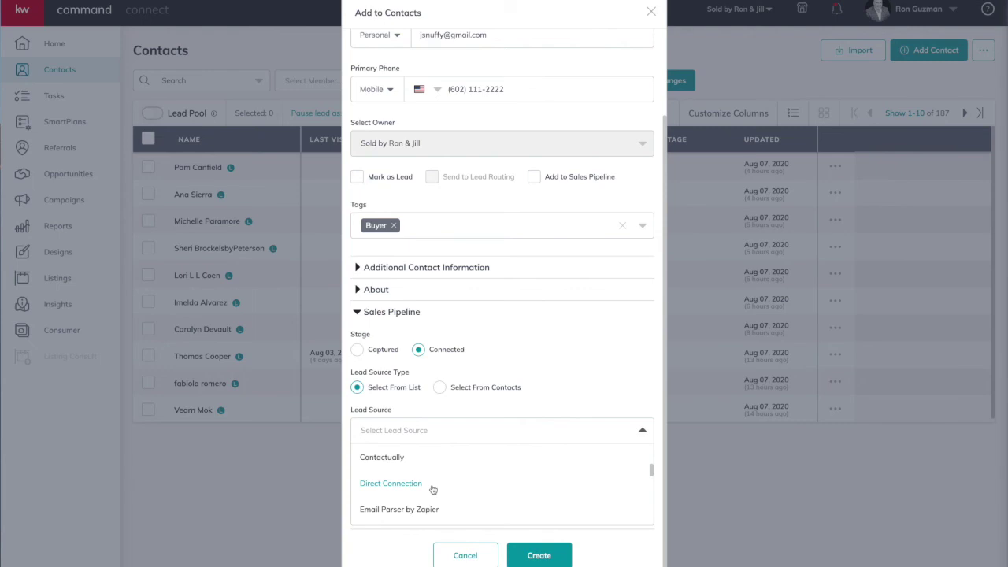
click(432, 488)
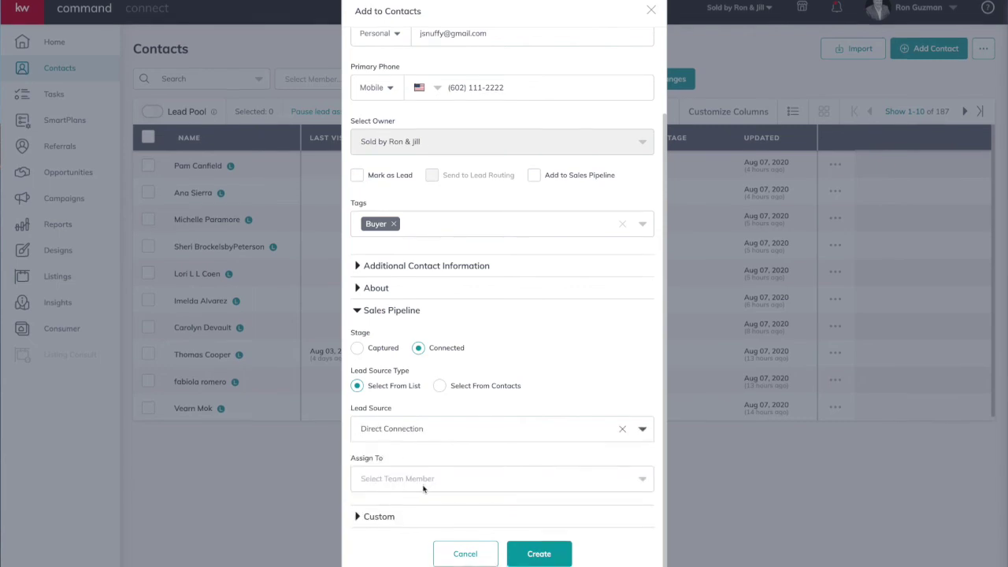
Step: Leave Assign To unchanged and expand the Custom fields section
click(438, 482)
click(440, 483)
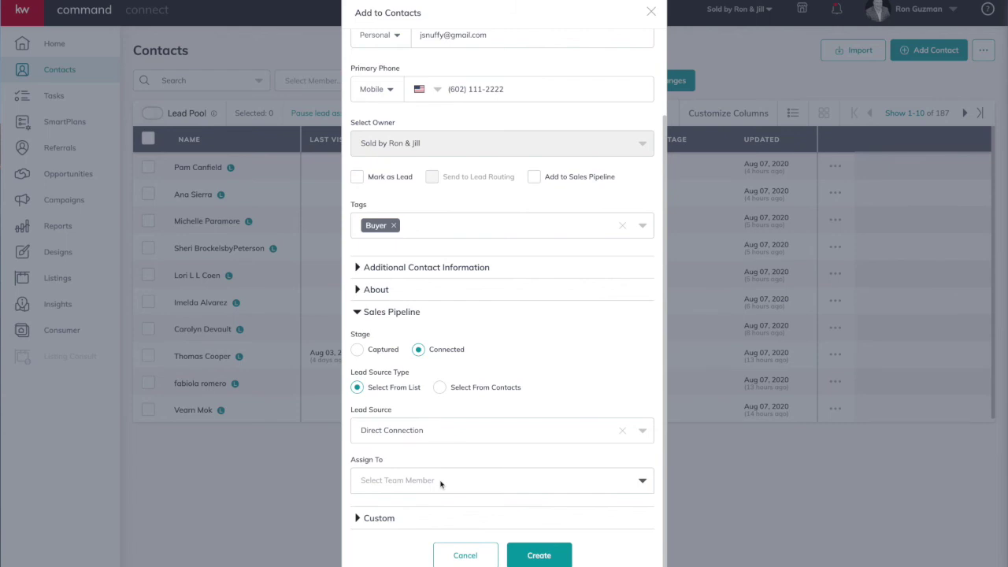
click(381, 520)
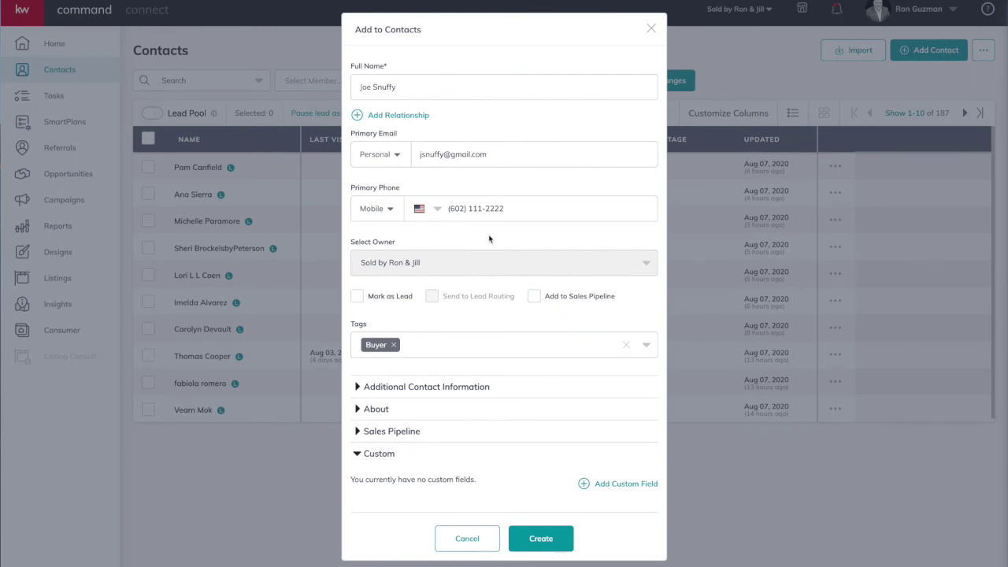
Step: Add two blank custom fields, Military and then RV, in the contact's Custom section
click(627, 484)
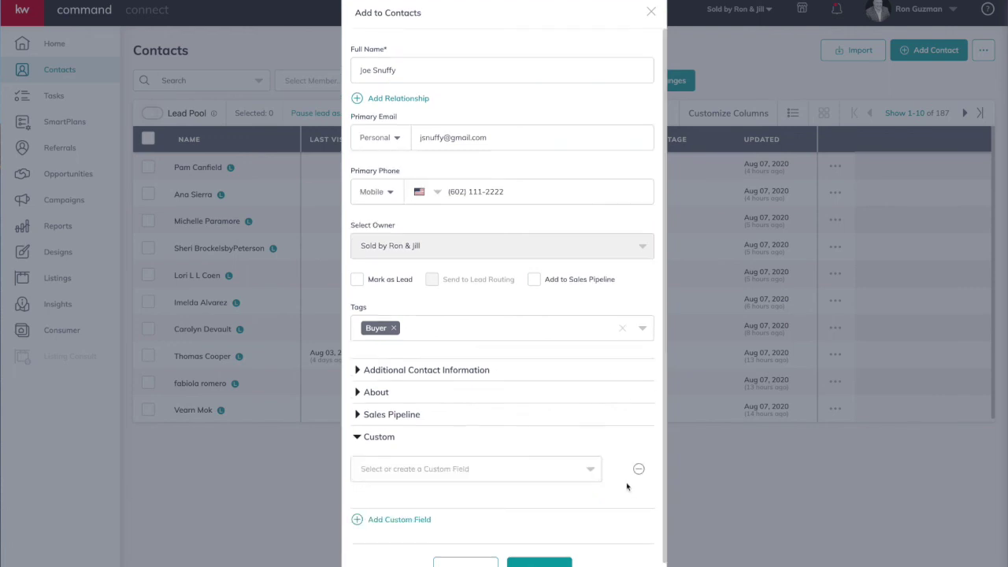
click(556, 471)
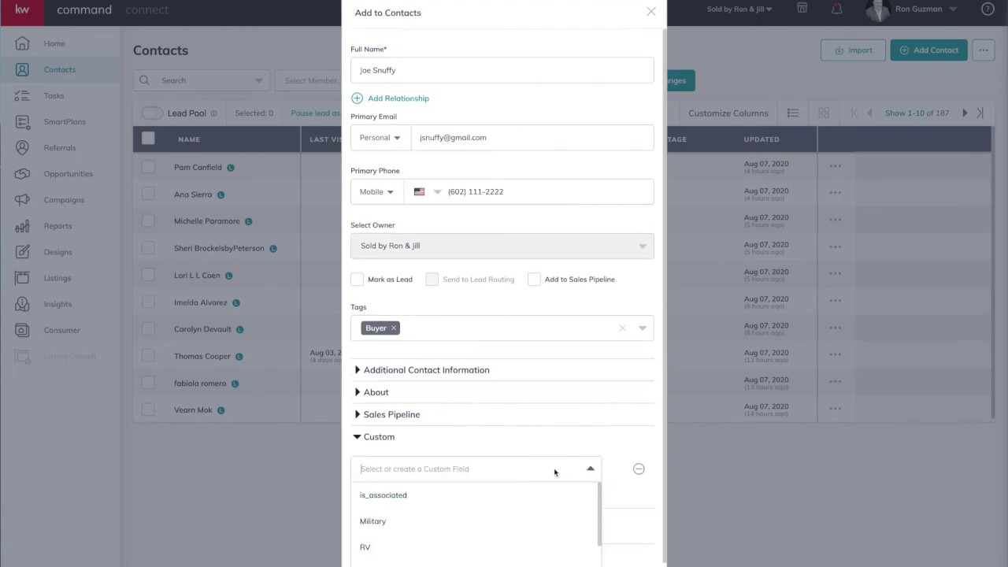
click(417, 508)
click(420, 468)
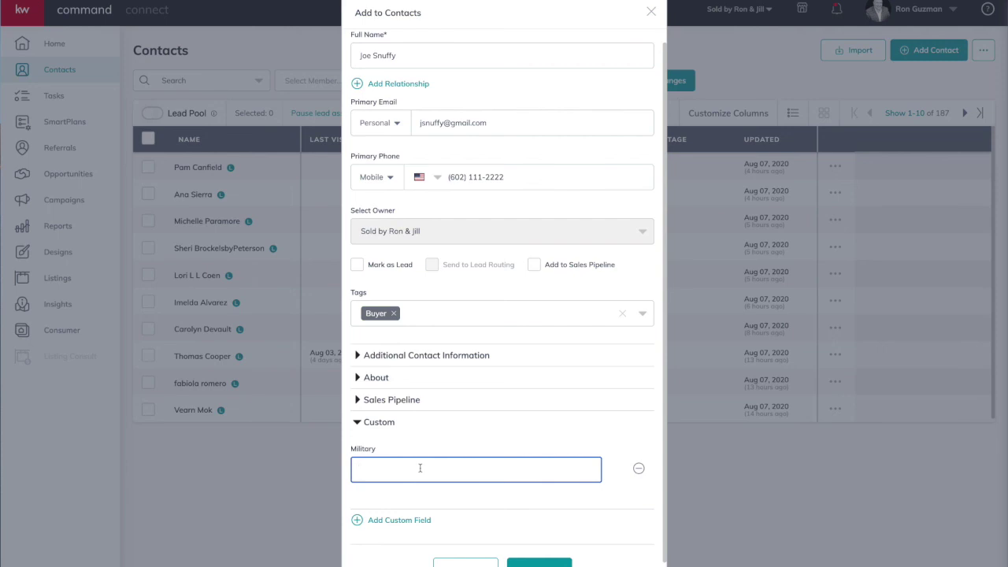
click(406, 522)
click(435, 528)
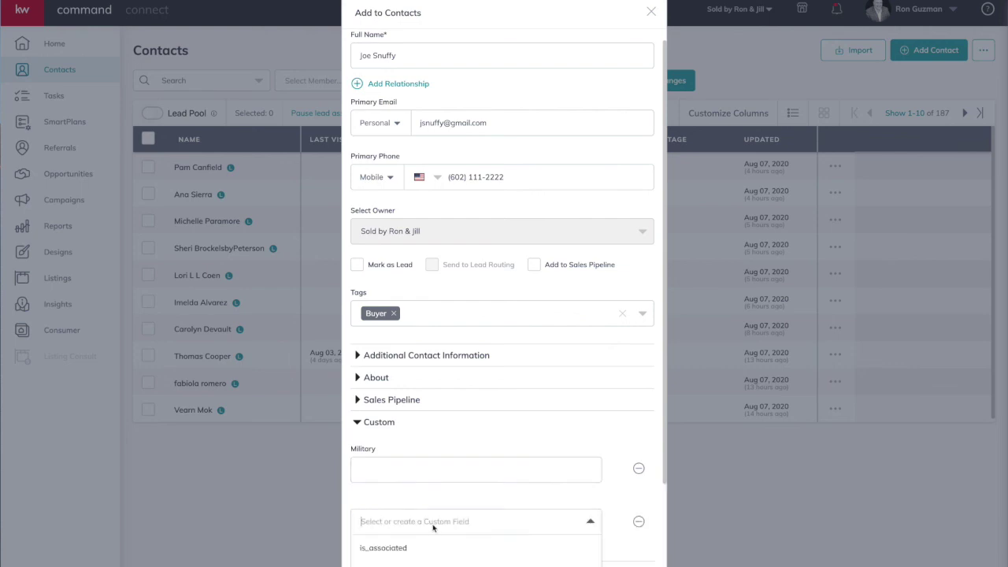
scroll(435, 528, down, 1)
click(407, 544)
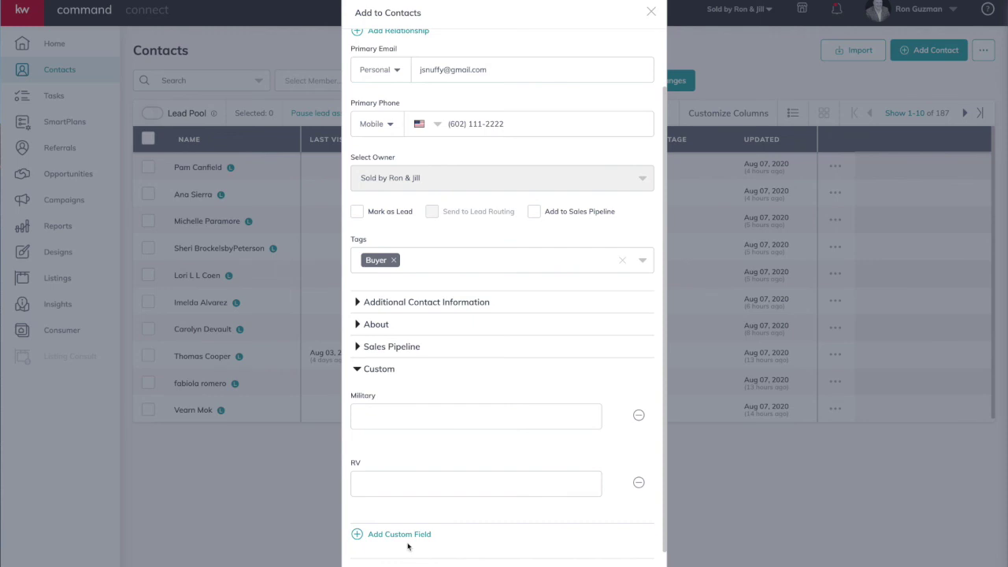
scroll(407, 544, up, 1)
scroll(418, 544, down, 2)
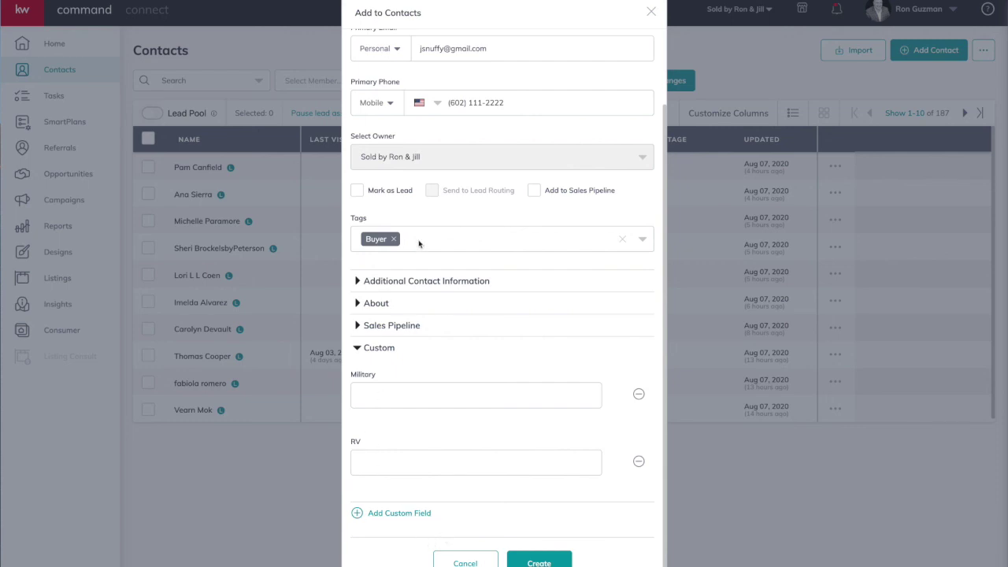
scroll(488, 366, up, 2)
scroll(494, 375, down, 2)
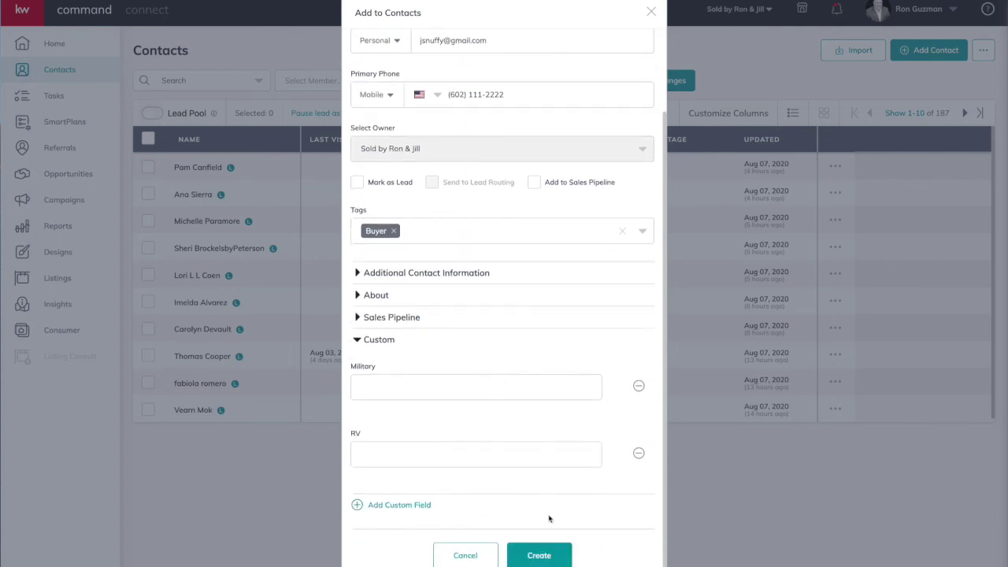